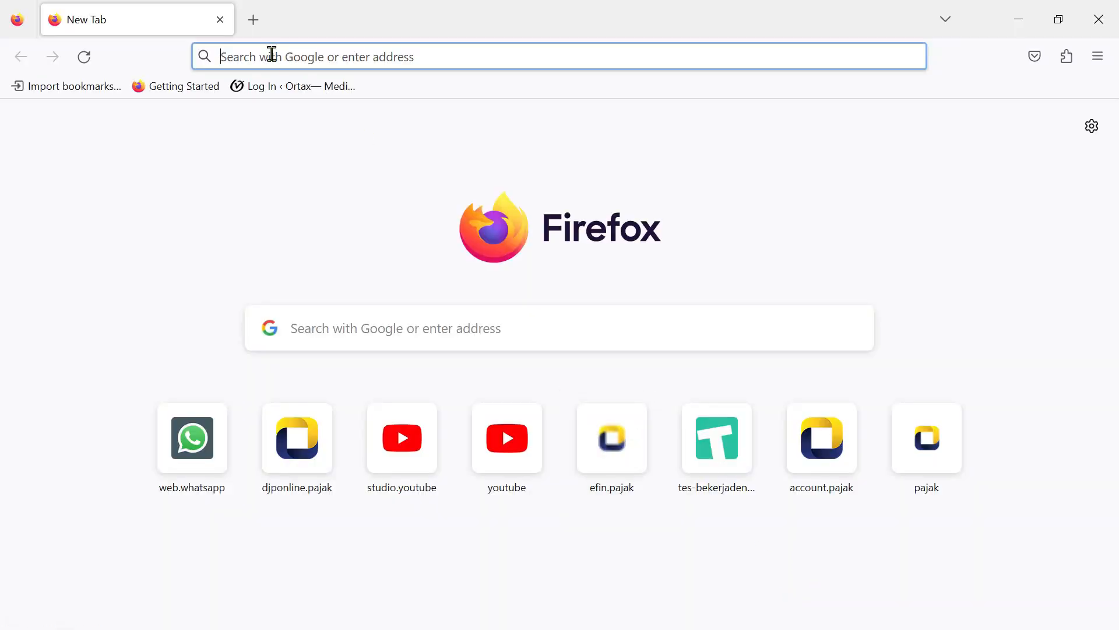
Open DJP Online from its shortcut, dismiss the promo, enter the security code and log in.
{"action": "left_click", "coordinate": [289, 446]}
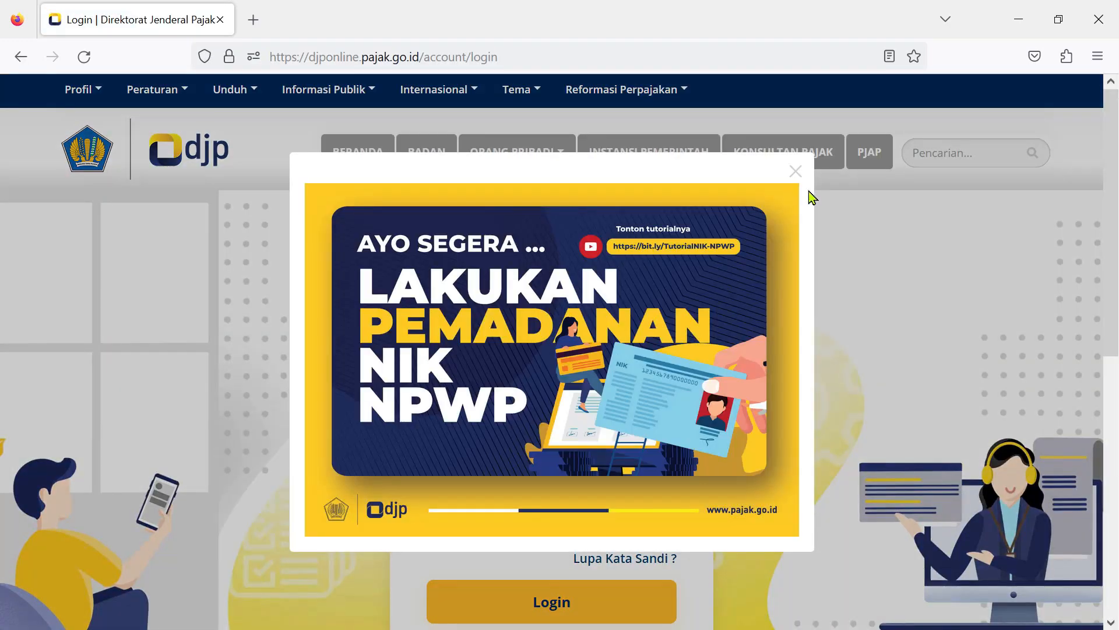
{"action": "left_click", "coordinate": [796, 171]}
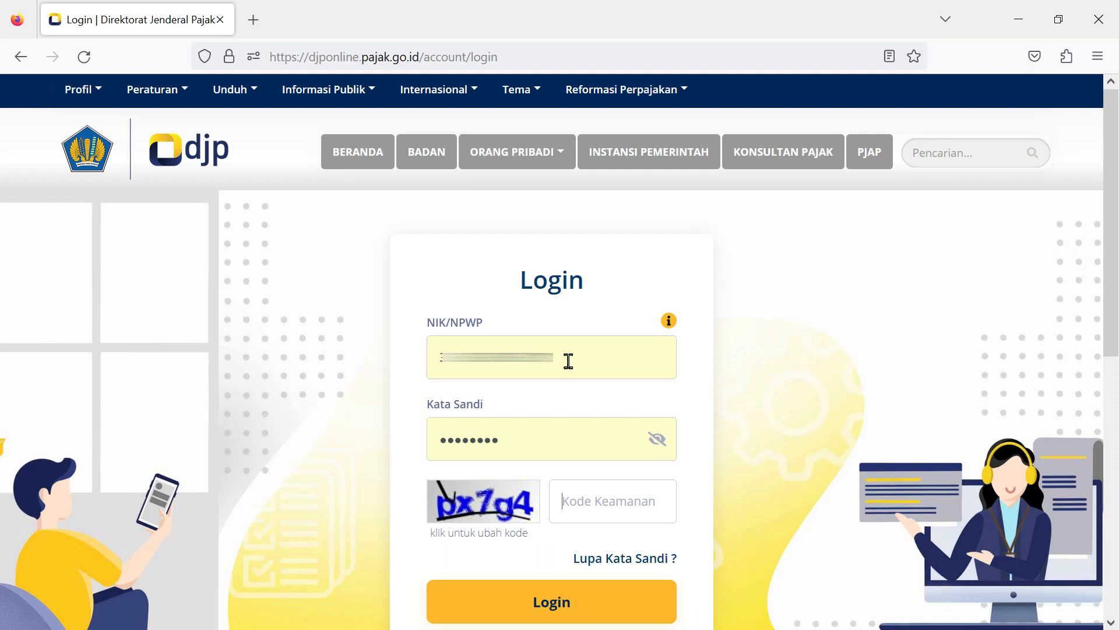
{"action": "left_click", "coordinate": [601, 501]}
{"action": "type", "text": "p"}
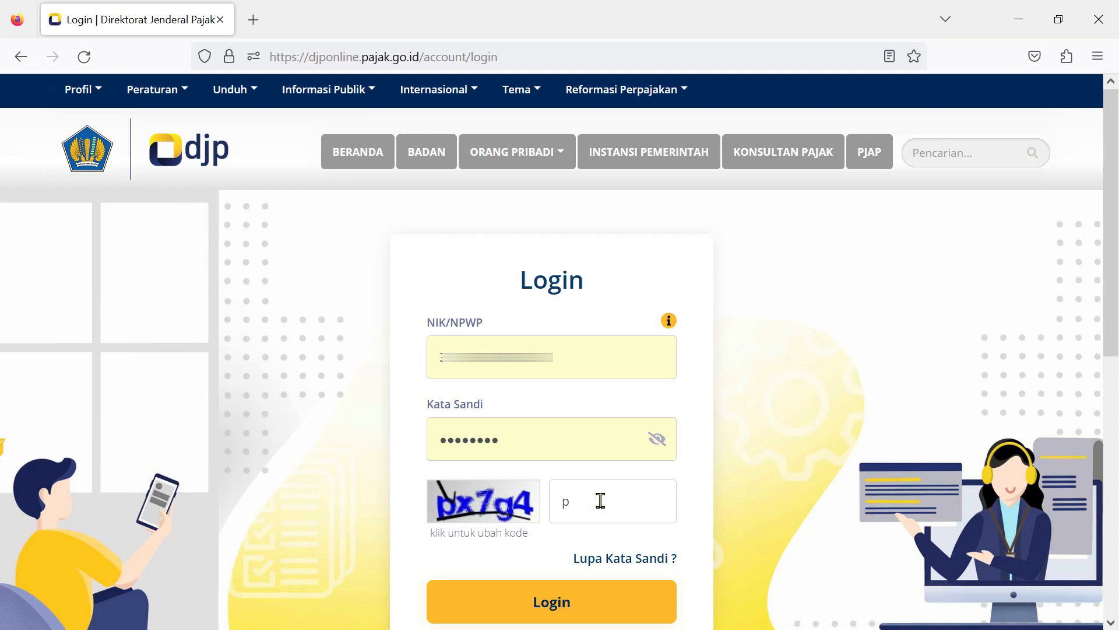
{"action": "type", "text": "x7g4"}
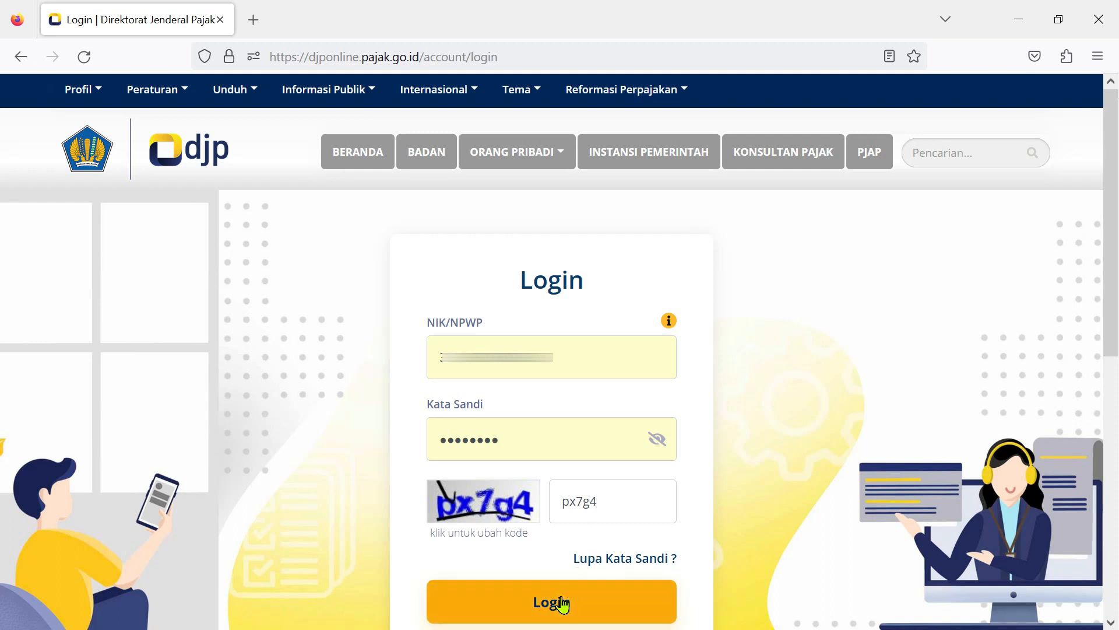
{"action": "left_click", "coordinate": [561, 604]}
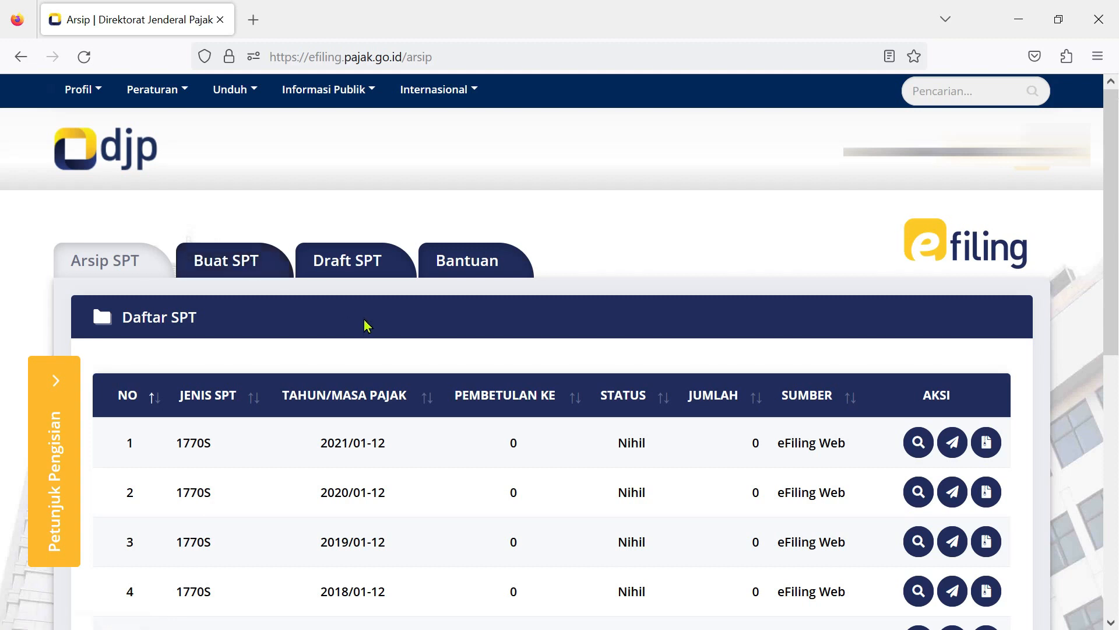
Check the Draft SPT tab for existing drafts, then start a new return under Buat SPT.
{"action": "left_click", "coordinate": [355, 263]}
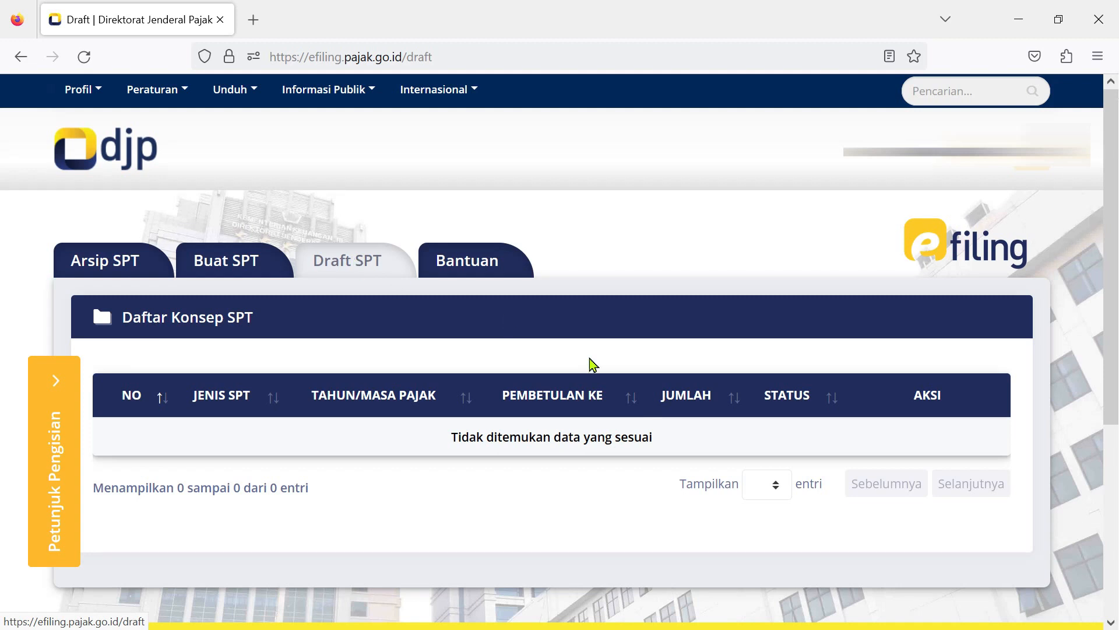
{"action": "left_click", "coordinate": [231, 262]}
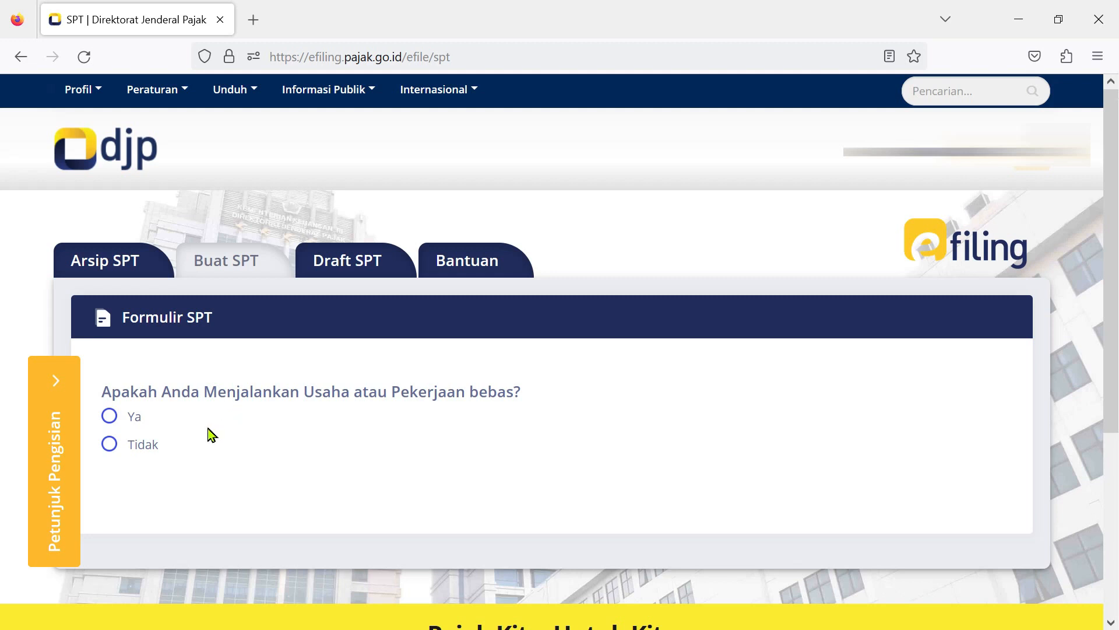
Answer Tidak to the business, separate spouse taxation and under-60-million income questions.
{"action": "left_click", "coordinate": [110, 445]}
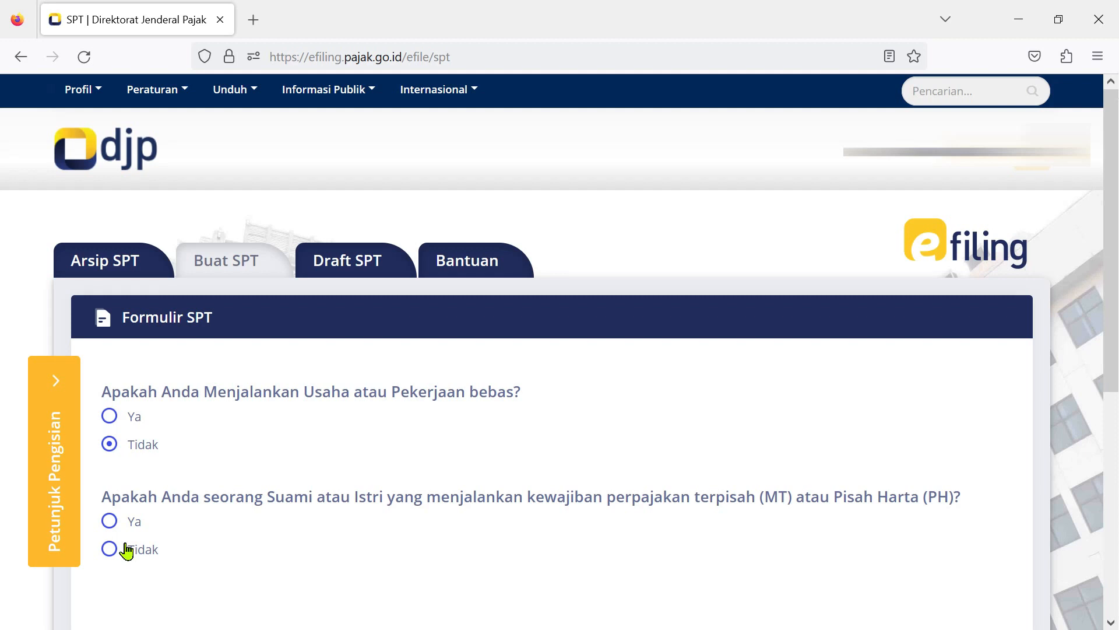
{"action": "left_click", "coordinate": [109, 549]}
{"action": "scroll", "coordinate": [407, 453], "scroll_direction": "down", "scroll_amount": 3}
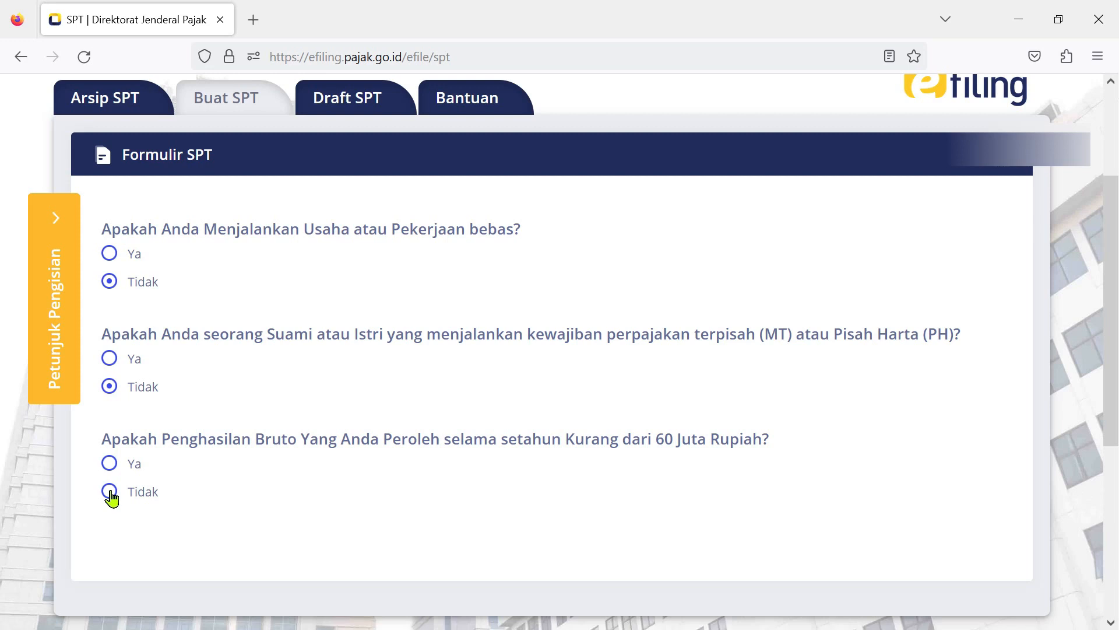
{"action": "left_click", "coordinate": [111, 493]}
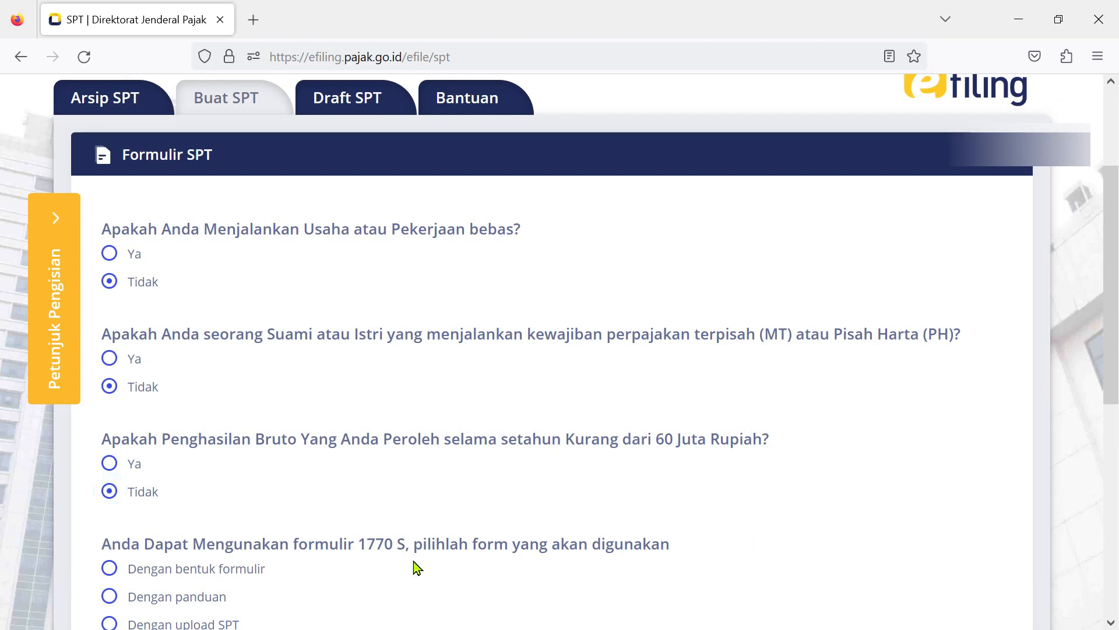
Choose the Dengan panduan option and start SPT 1770 S dengan panduan.
{"action": "scroll", "coordinate": [415, 568], "scroll_direction": "down", "scroll_amount": 1}
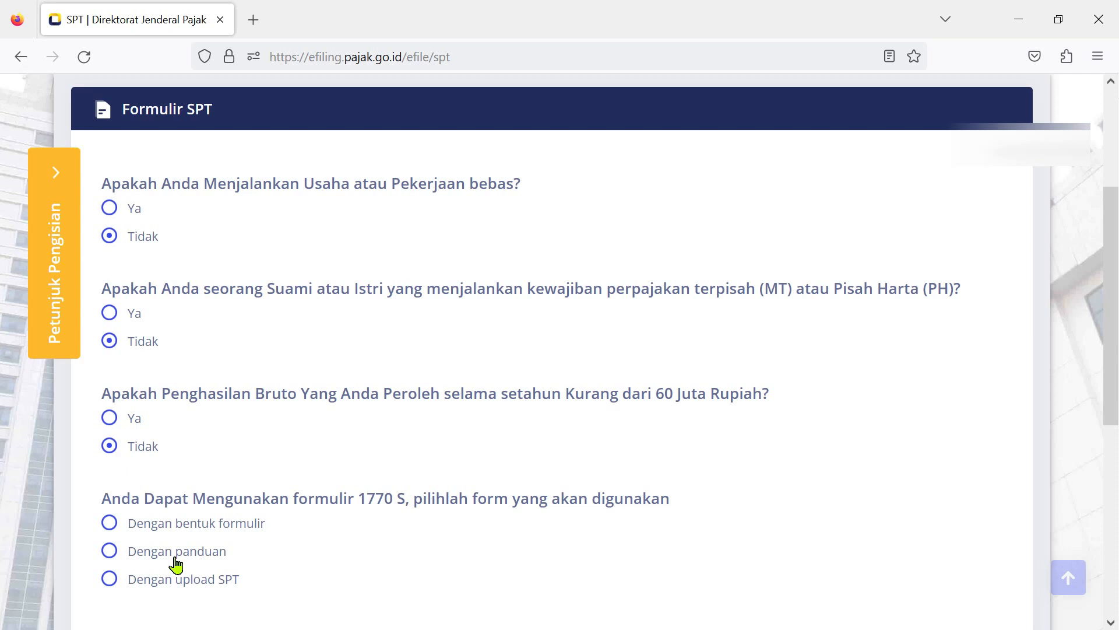
{"action": "left_click", "coordinate": [109, 551]}
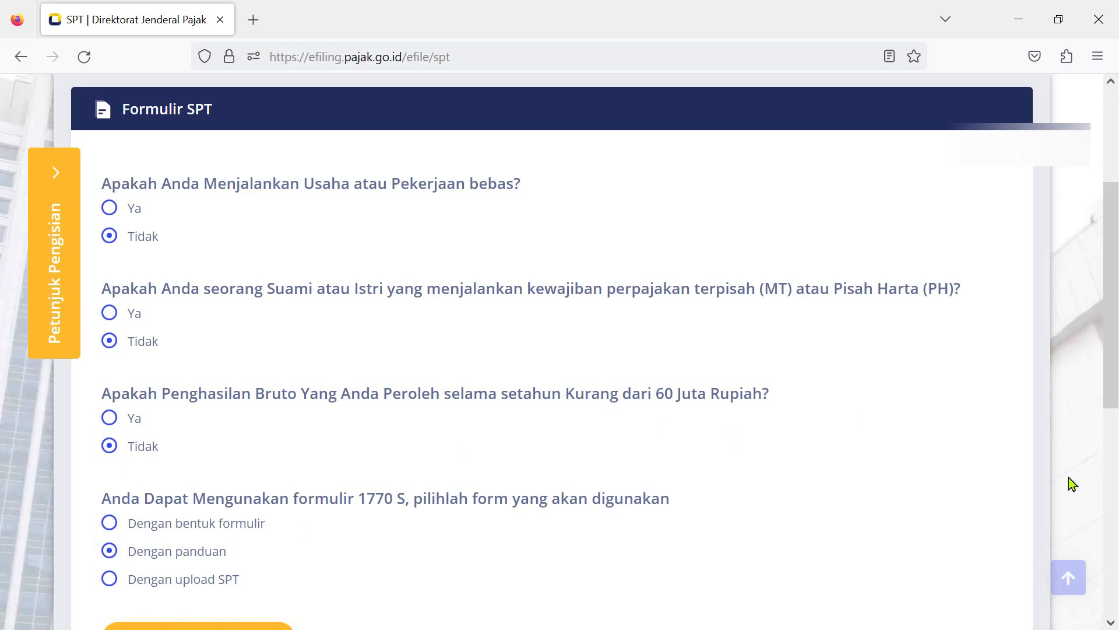
{"action": "scroll", "coordinate": [933, 532], "scroll_direction": "down", "scroll_amount": 1}
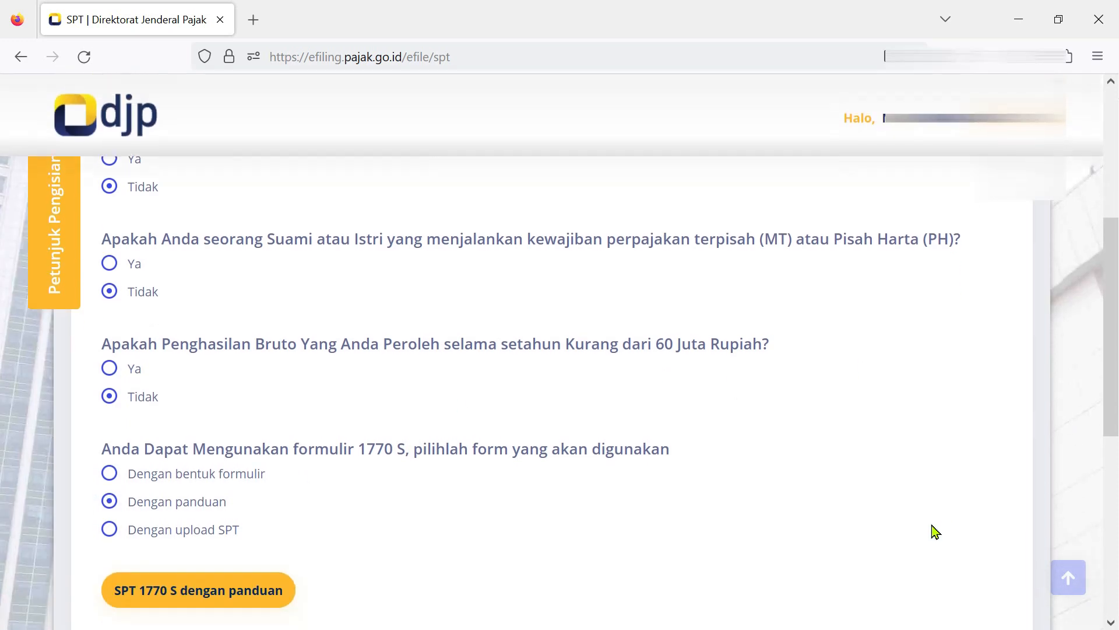
{"action": "left_click", "coordinate": [237, 596]}
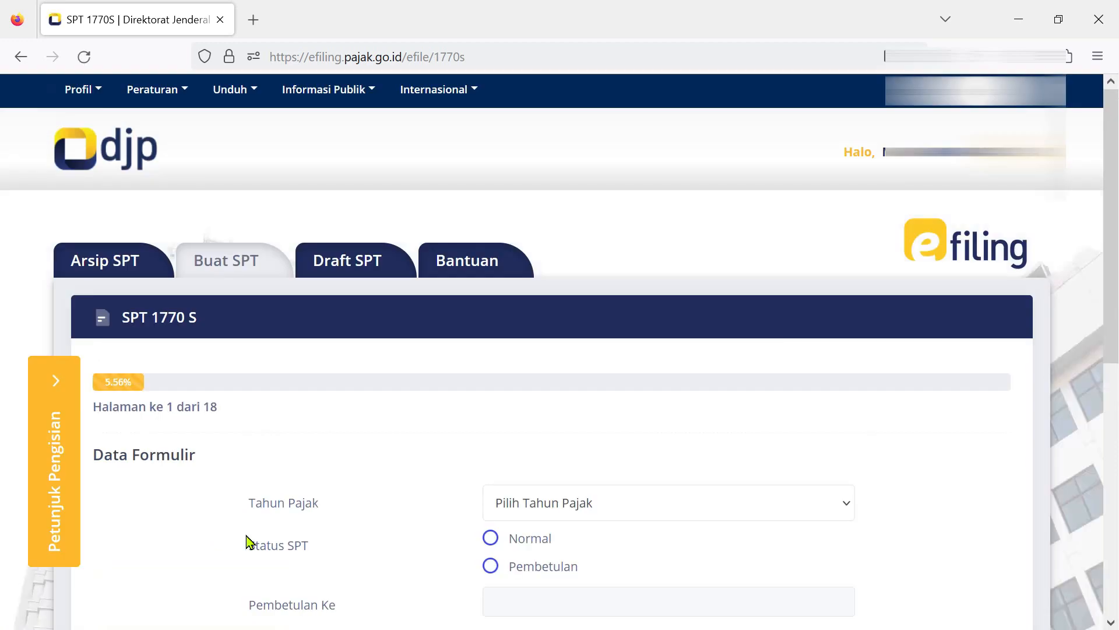
Set Tahun Pajak to 2022 with Normal status and continue to page 2.
{"action": "left_click", "coordinate": [844, 506]}
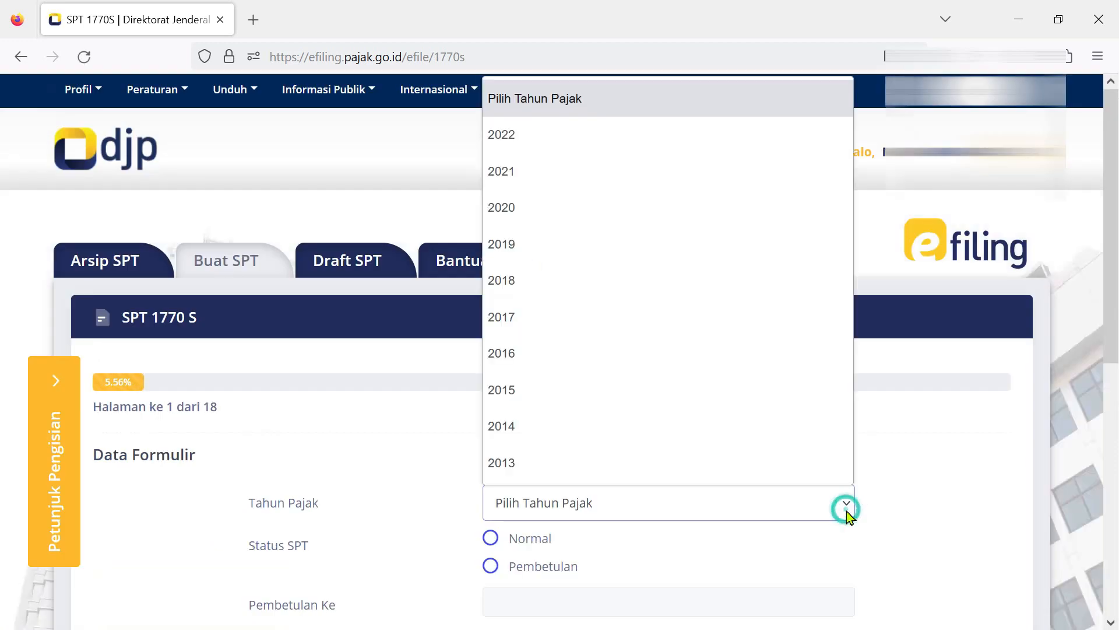
{"action": "left_click", "coordinate": [502, 134]}
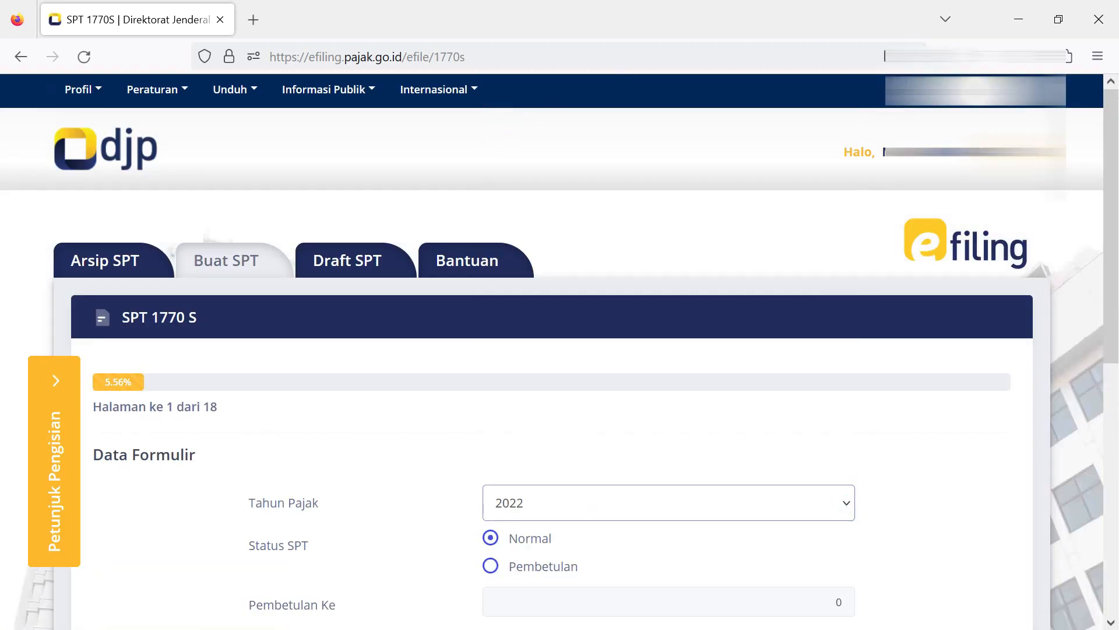
{"action": "left_click_drag", "start_coordinate": [1113, 172], "coordinate": [1114, 192]}
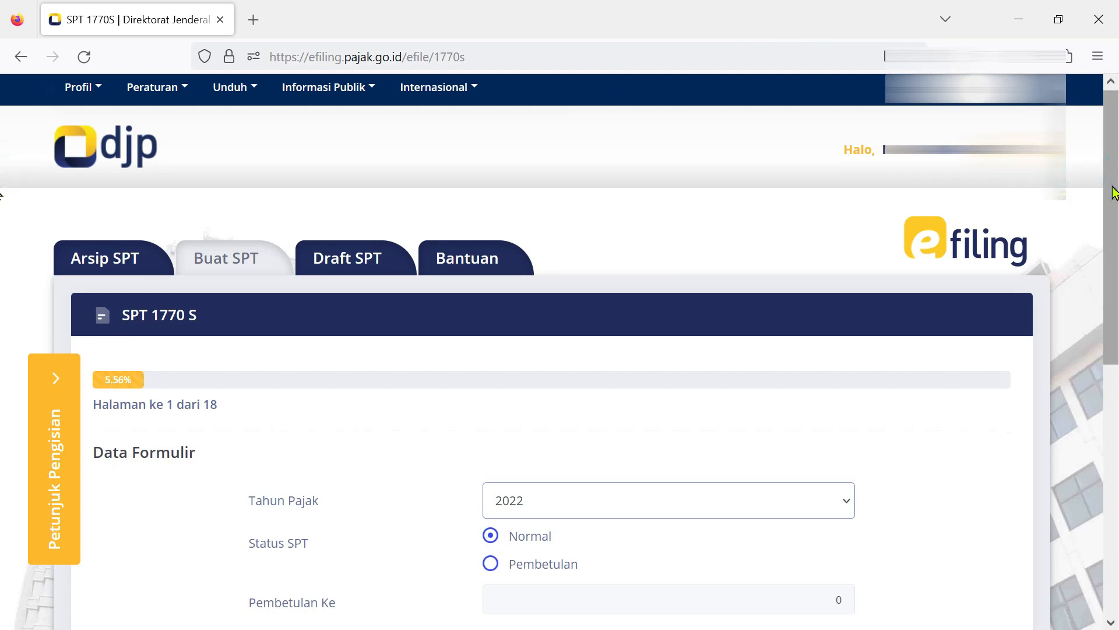
{"action": "scroll", "coordinate": [796, 298], "scroll_direction": "down", "scroll_amount": 2}
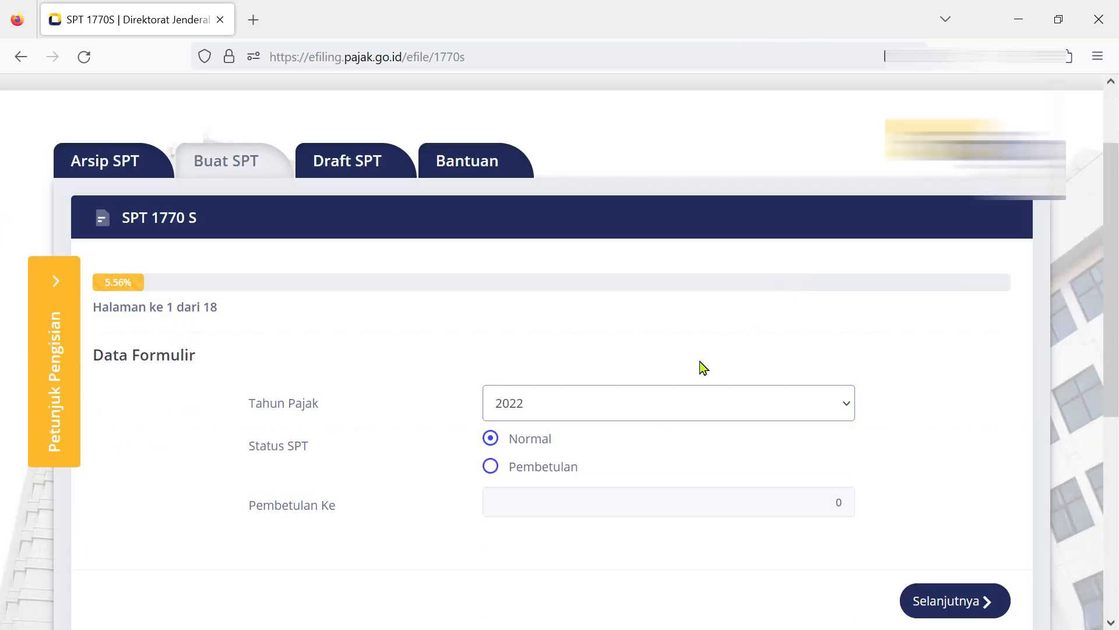
{"action": "left_click", "coordinate": [949, 611]}
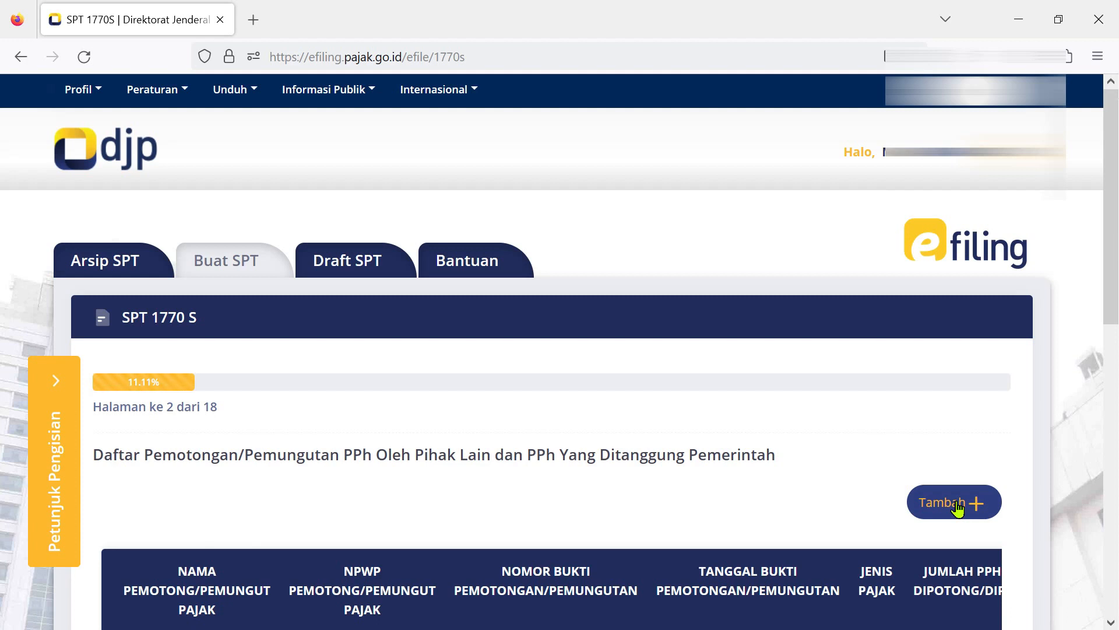
Add a Pasal 21 withholding slip with the suggested withholder NPWP and the pasted slip number.
{"action": "left_click", "coordinate": [958, 504]}
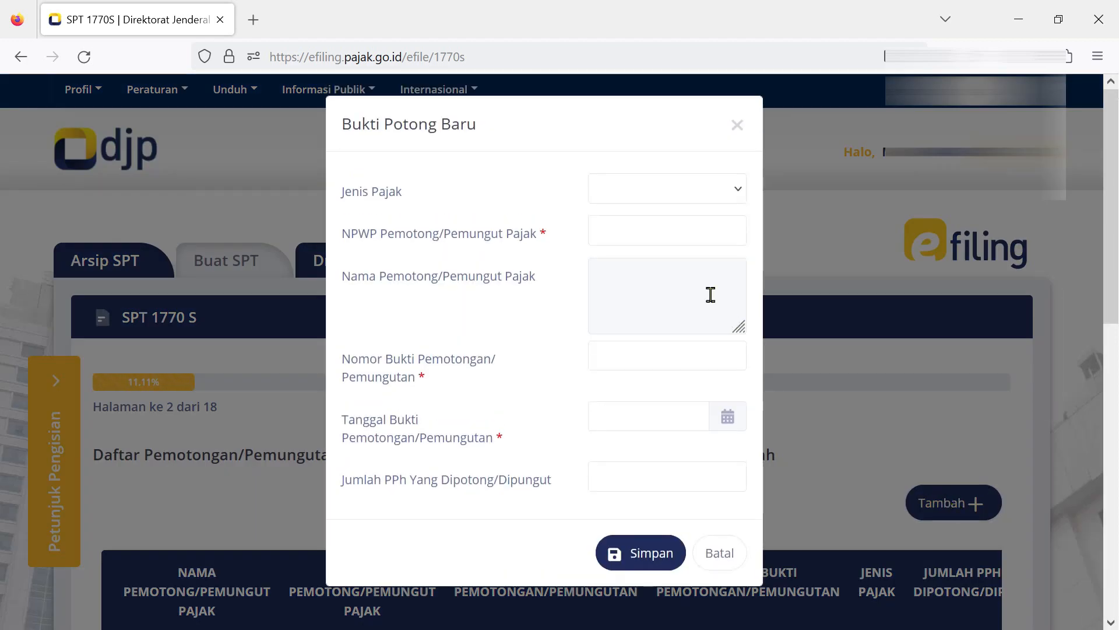
{"action": "left_click", "coordinate": [736, 189]}
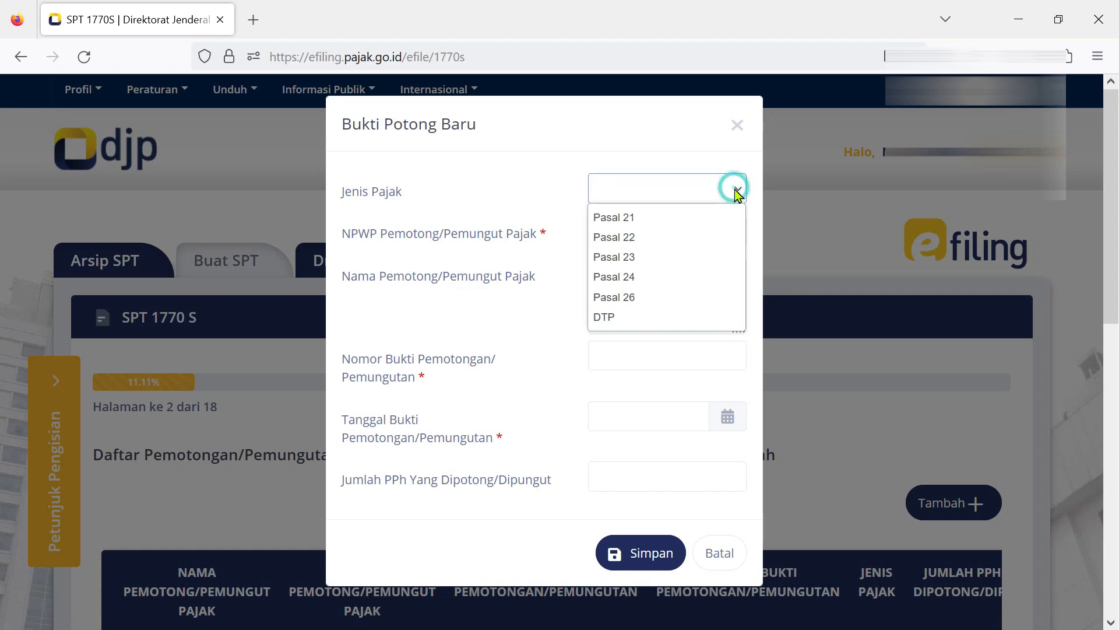
{"action": "left_click", "coordinate": [681, 215]}
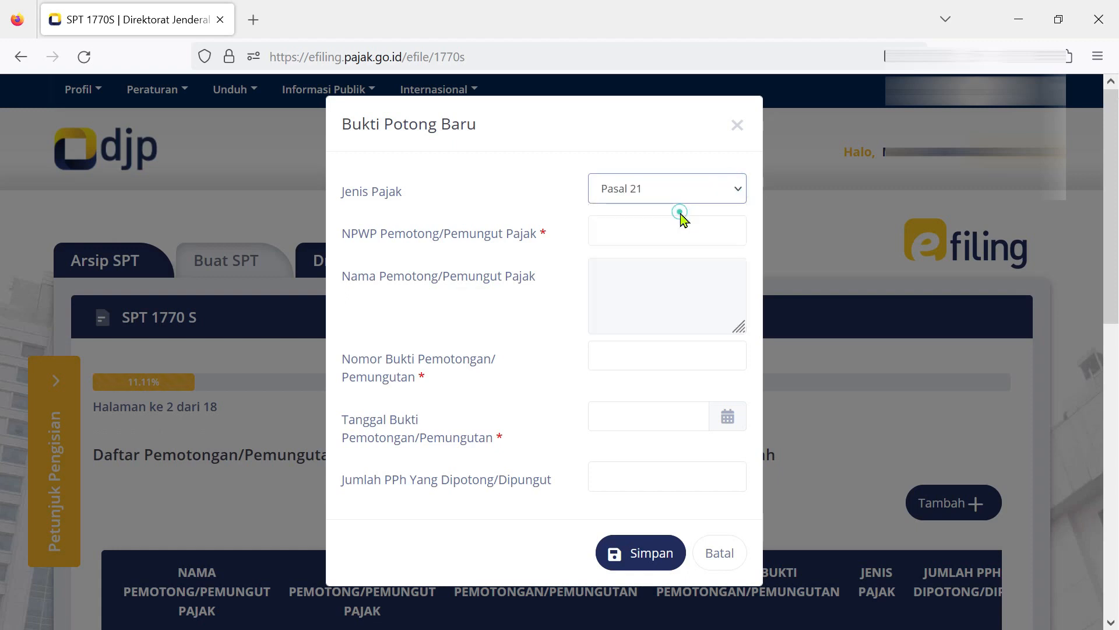
{"action": "left_click", "coordinate": [651, 225]}
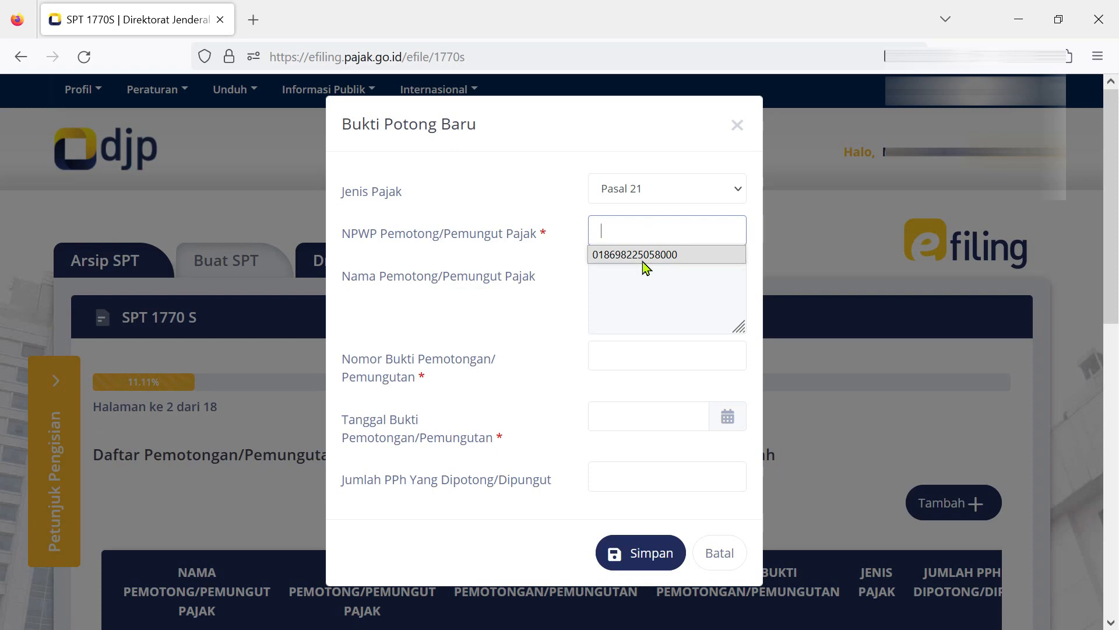
{"action": "left_click", "coordinate": [643, 256]}
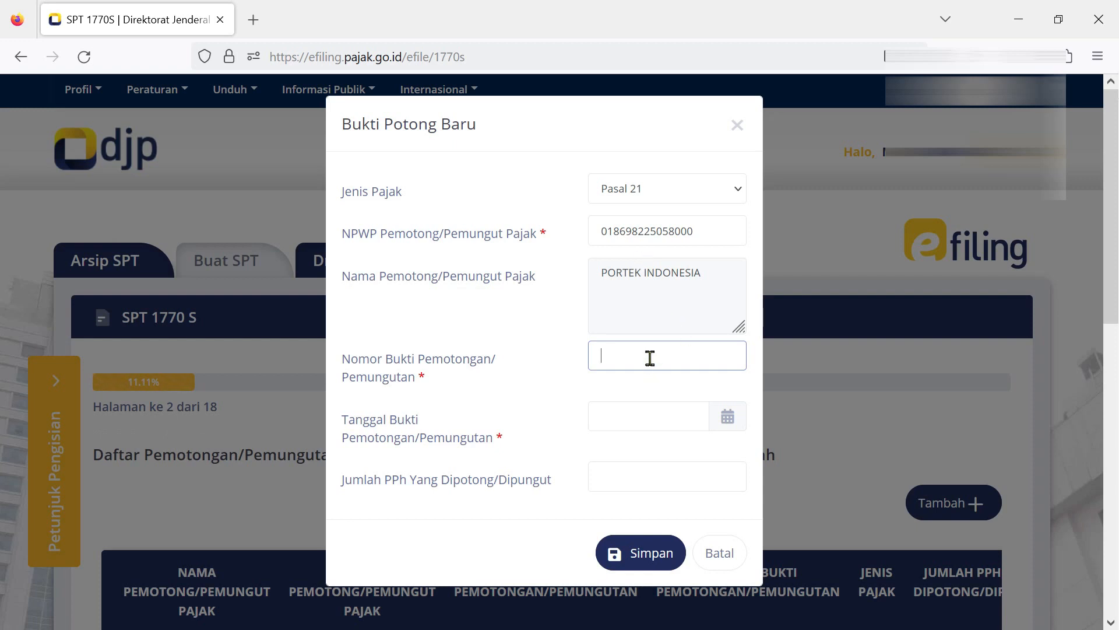
Date the slip 31 December 2022 and enter 20.664.000 as the withheld tax.
{"action": "left_click", "coordinate": [729, 418]}
{"action": "left_click", "coordinate": [733, 421]}
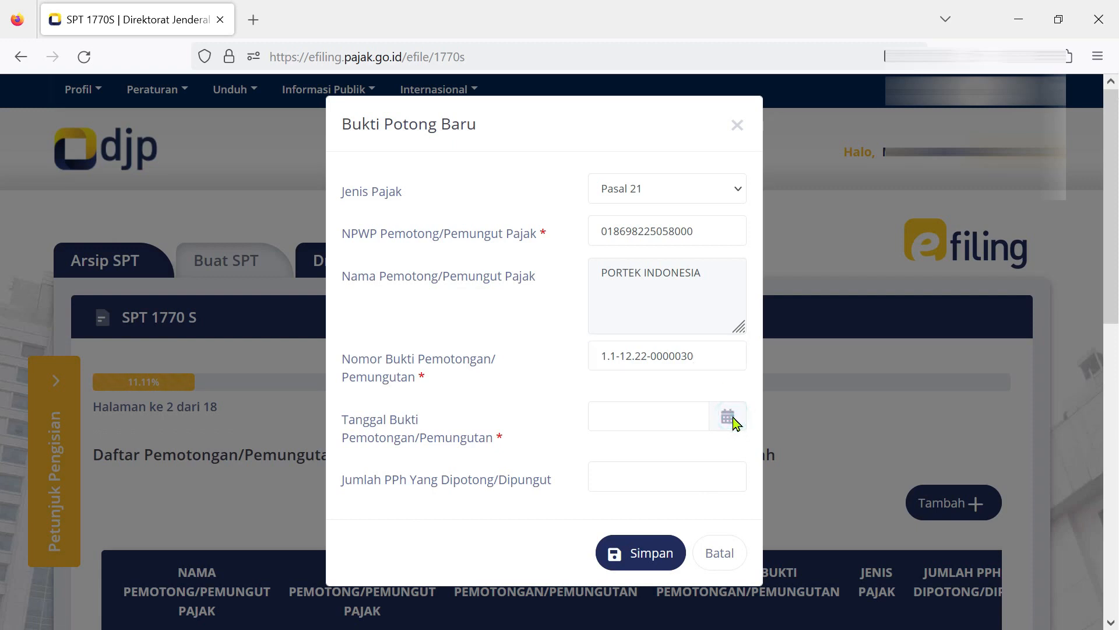
{"action": "left_click", "coordinate": [733, 422]}
{"action": "left_click", "coordinate": [659, 415]}
{"action": "left_click", "coordinate": [612, 154]}
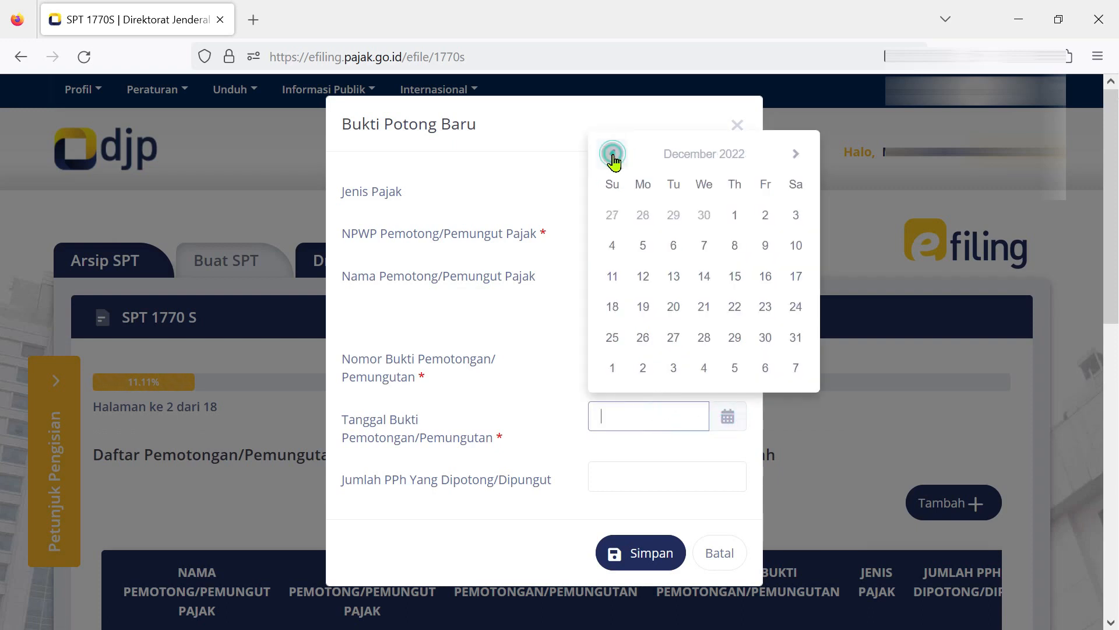
{"action": "left_click", "coordinate": [799, 339]}
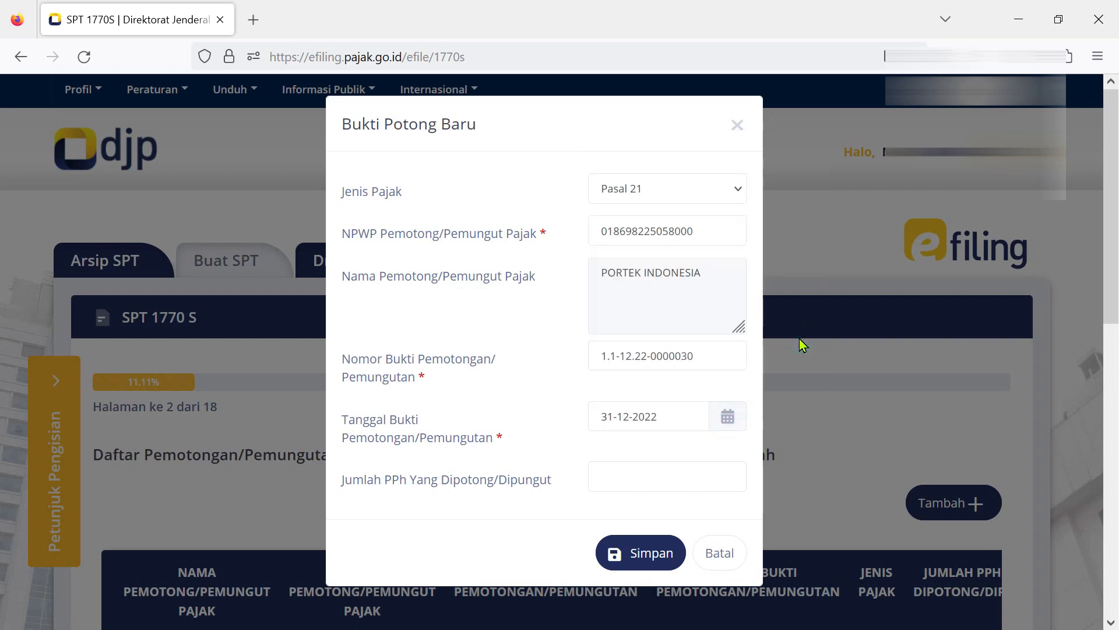
{"action": "left_click", "coordinate": [639, 477]}
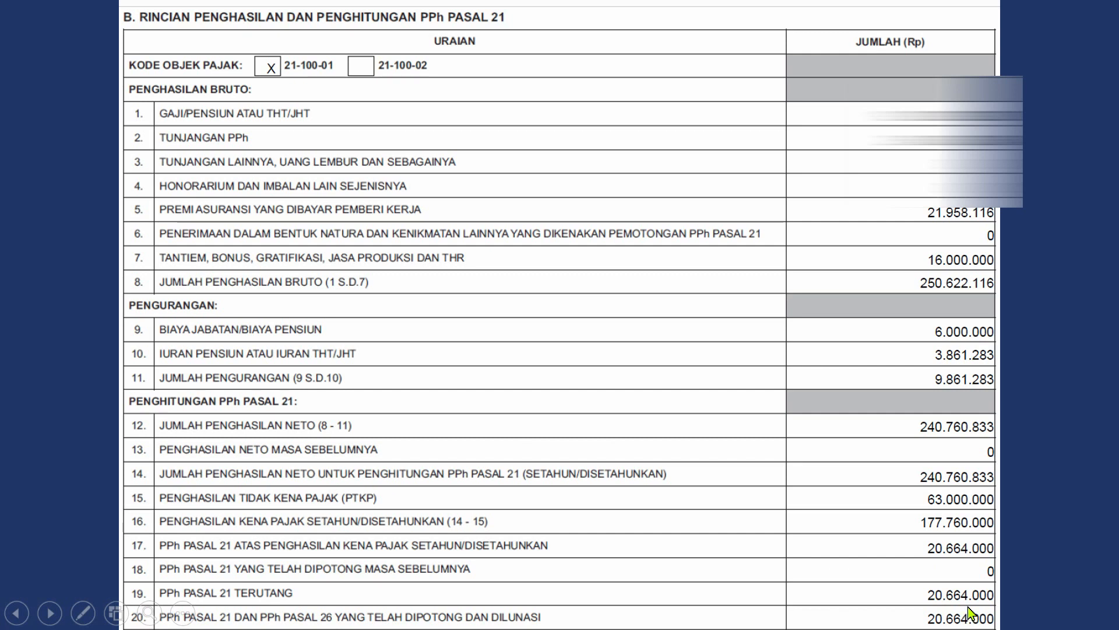
{"action": "key", "text": "alt+Tab"}
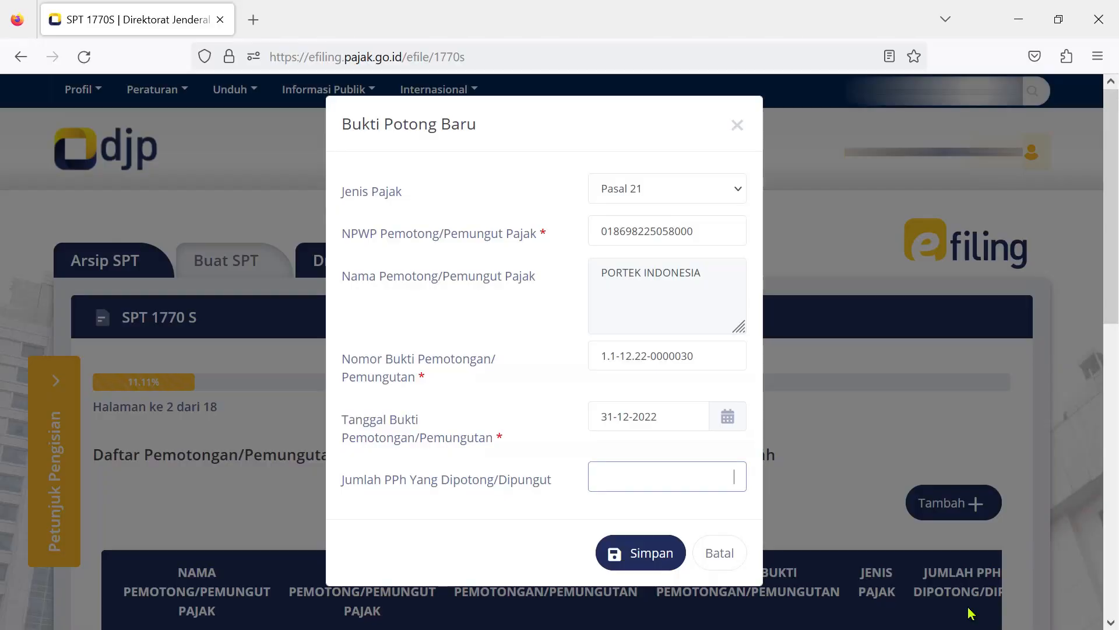
{"action": "type", "text": "20.664.000"}
Save the Pasal 21 slip to the list and continue to page 3.
{"action": "left_click", "coordinate": [649, 556]}
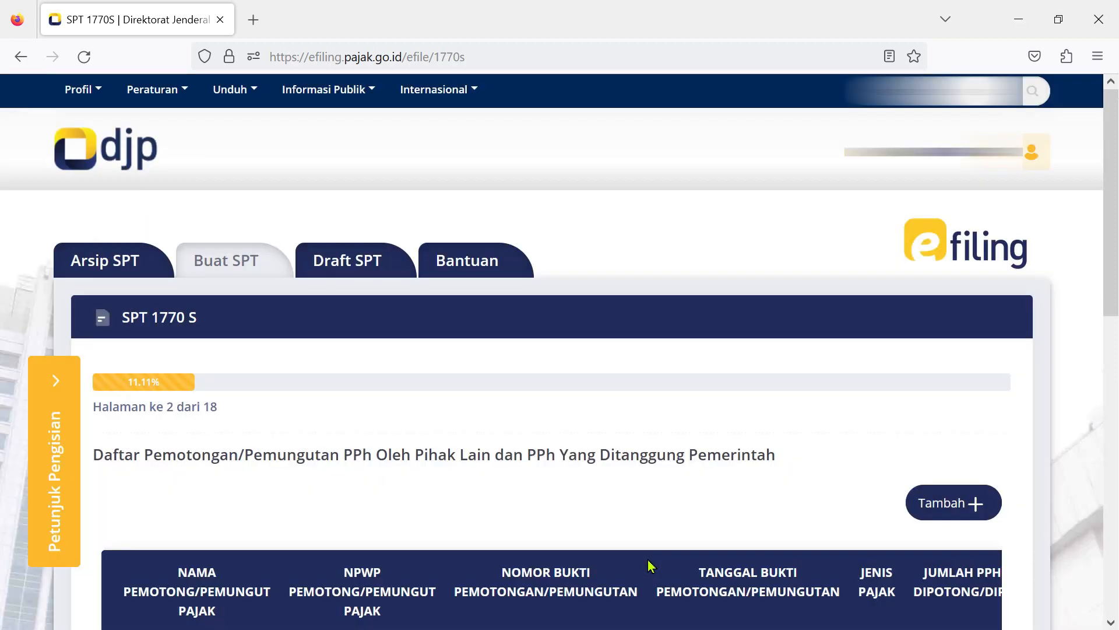
{"action": "scroll", "coordinate": [765, 527], "scroll_direction": "down", "scroll_amount": 5}
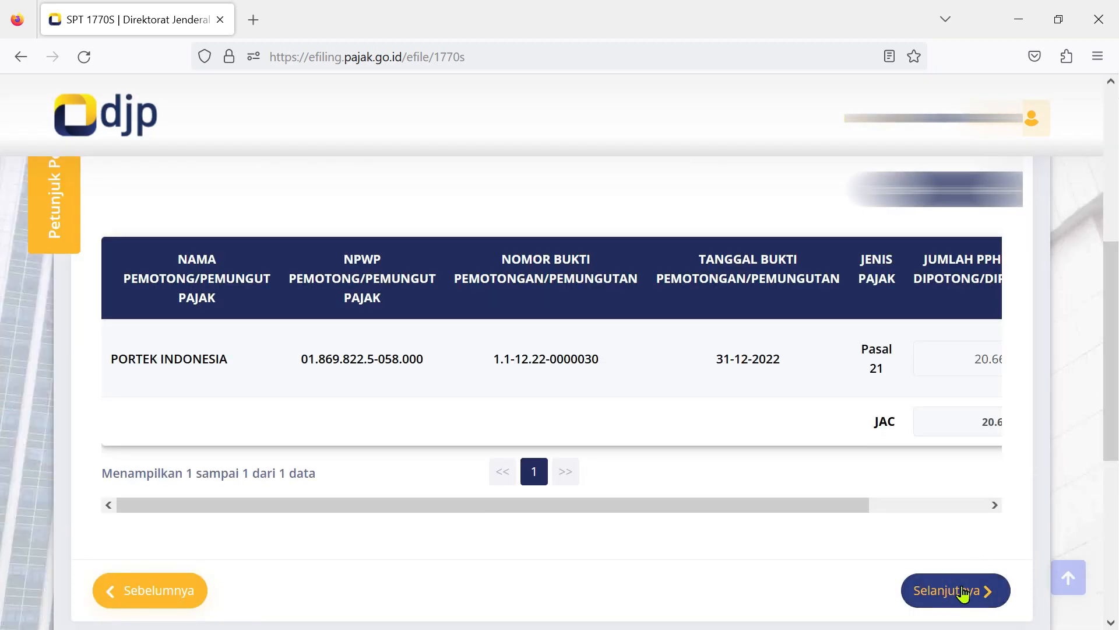
{"action": "left_click", "coordinate": [963, 593]}
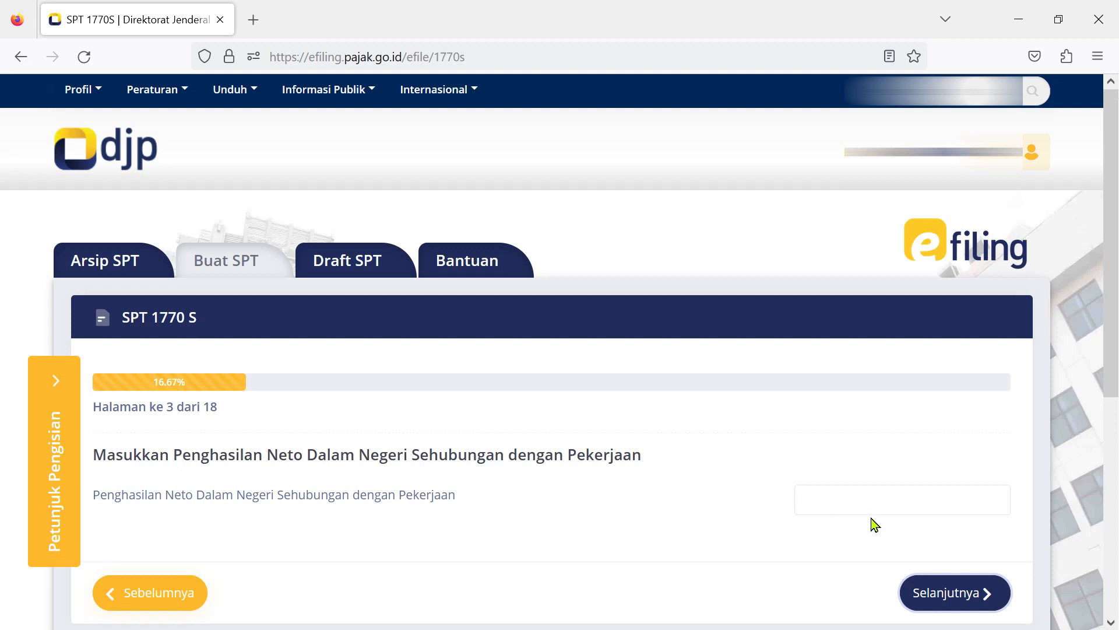
Enter 240.760.833 as domestic net employment income and continue to page 4.
{"action": "left_click", "coordinate": [859, 499]}
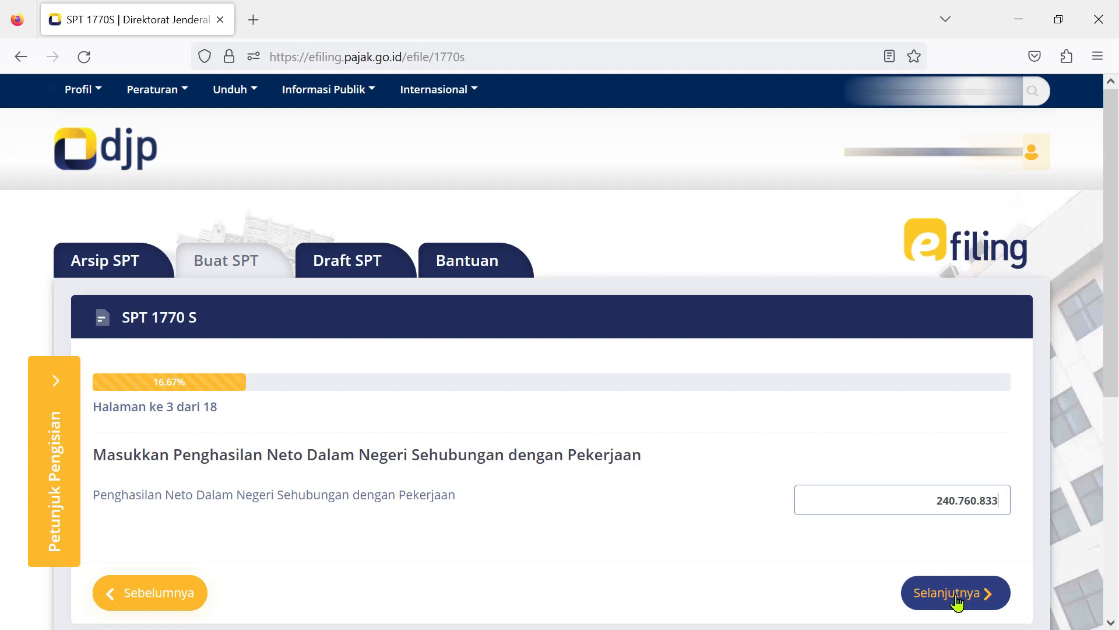
{"action": "left_click", "coordinate": [957, 601]}
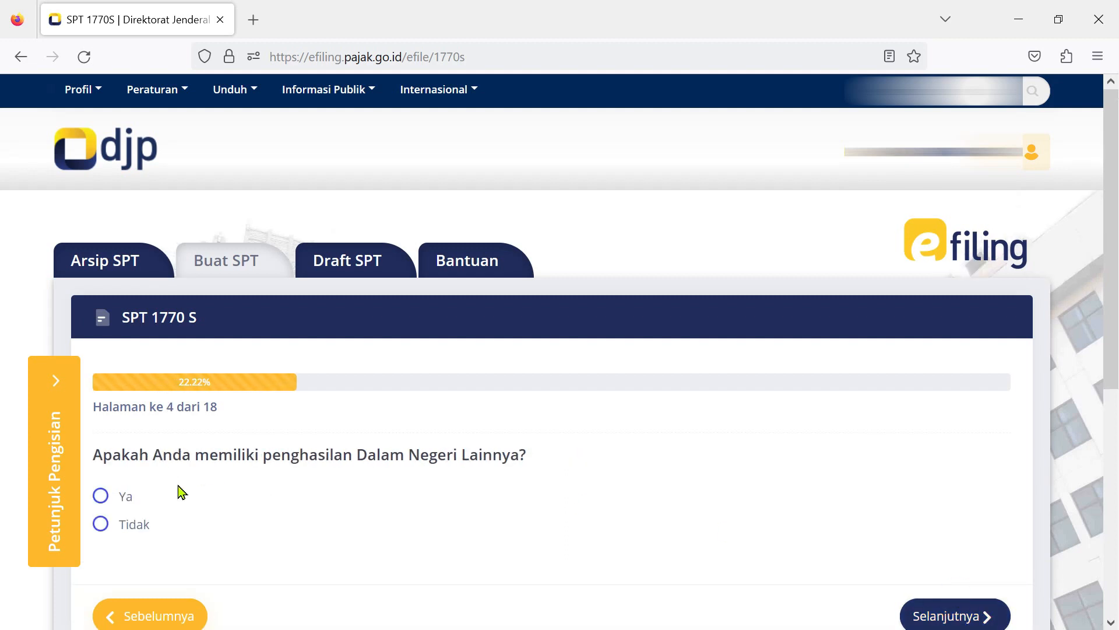
Answer Tidak for other domestic income and pass the foreign income page without entries.
{"action": "left_click", "coordinate": [102, 526]}
{"action": "left_click", "coordinate": [964, 618]}
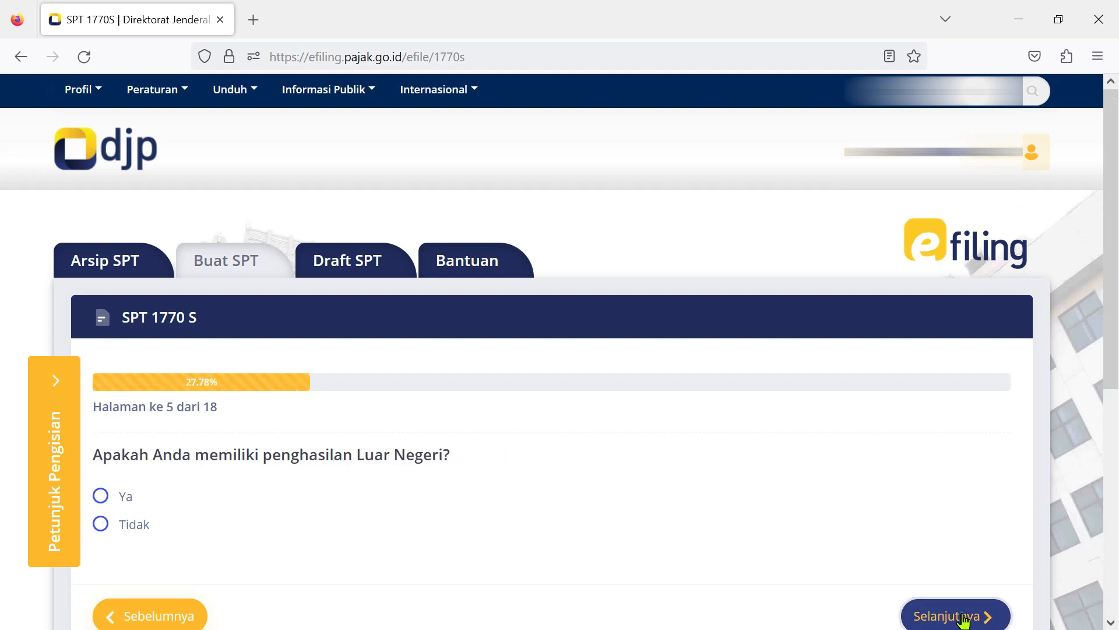
{"action": "left_click", "coordinate": [950, 617]}
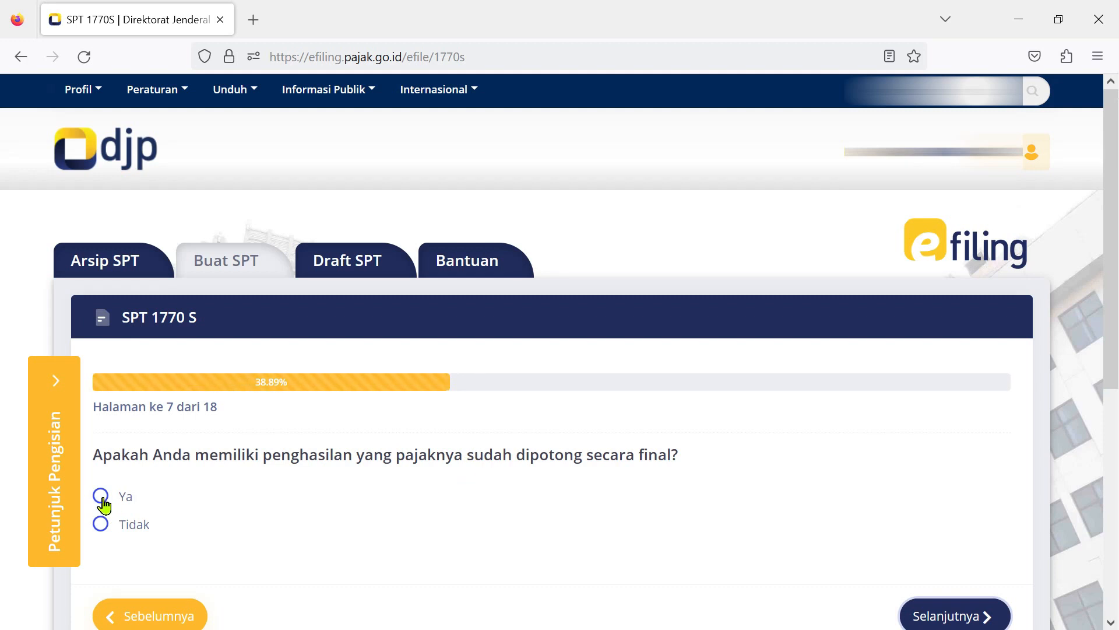
Answer Ya and save a final-taxed income entry of 1.000.000 gross with 200.000 tax.
{"action": "left_click", "coordinate": [102, 499]}
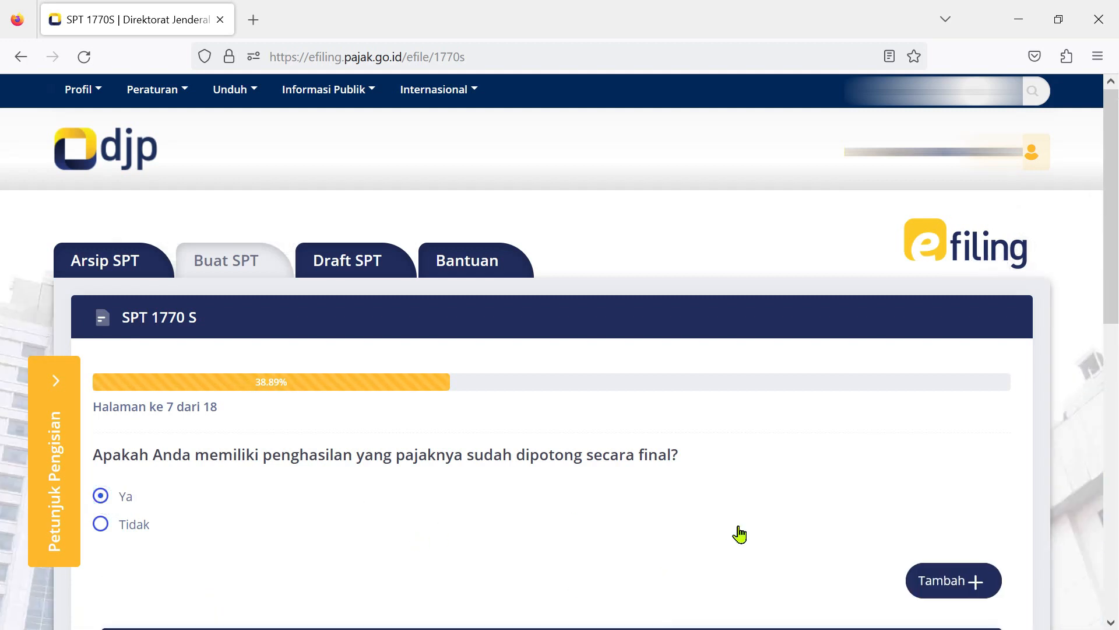
{"action": "scroll", "coordinate": [1112, 284], "scroll_direction": "down", "scroll_amount": 1}
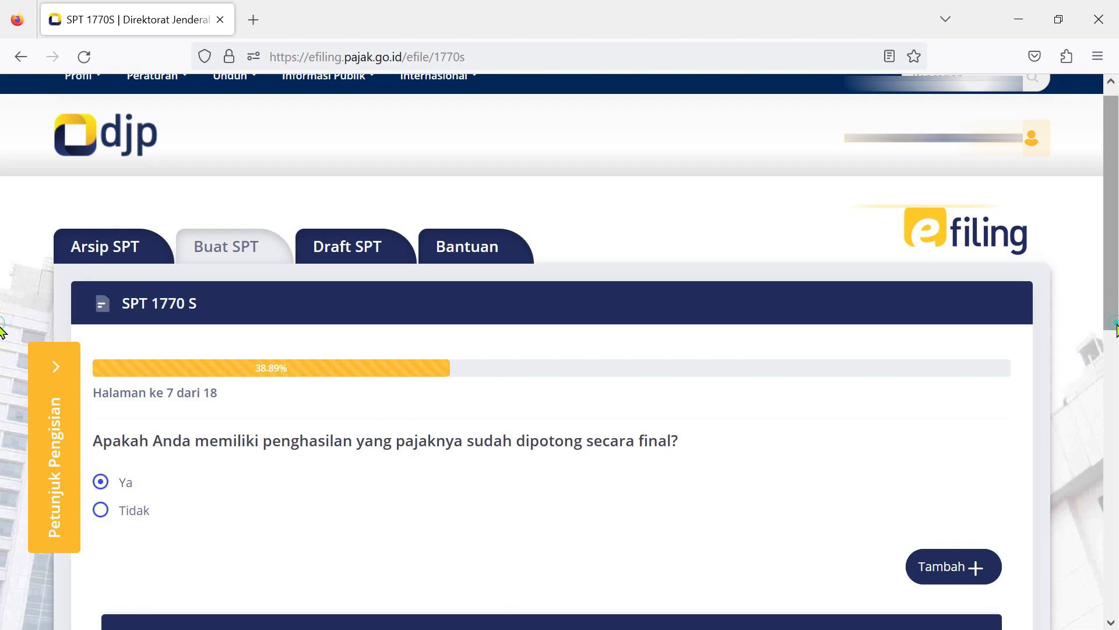
{"action": "left_click", "coordinate": [943, 567]}
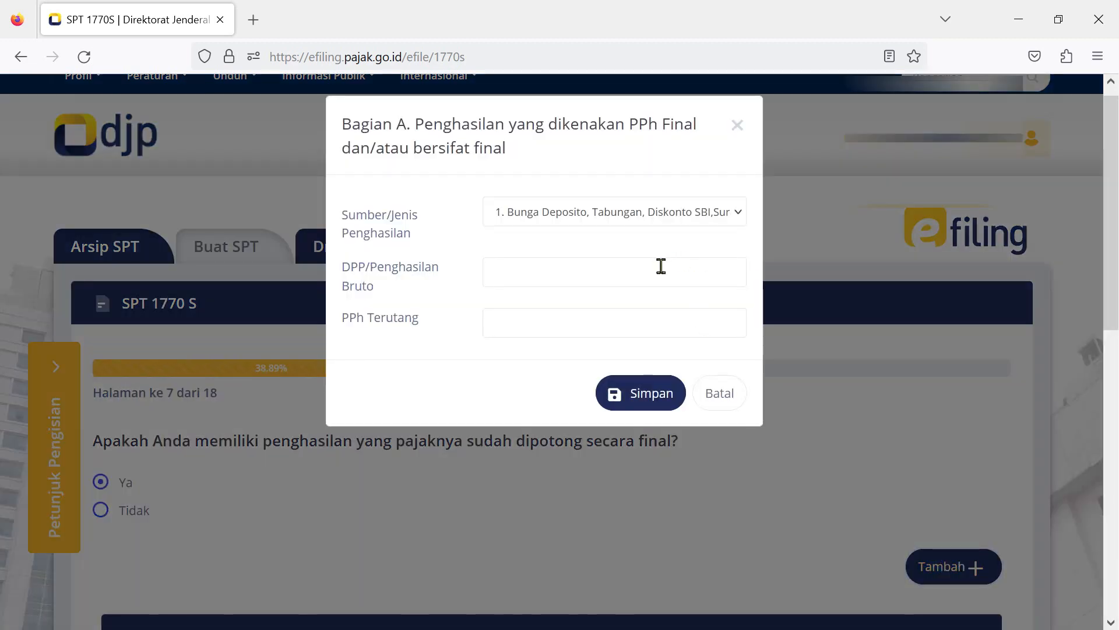
{"action": "left_click", "coordinate": [660, 265]}
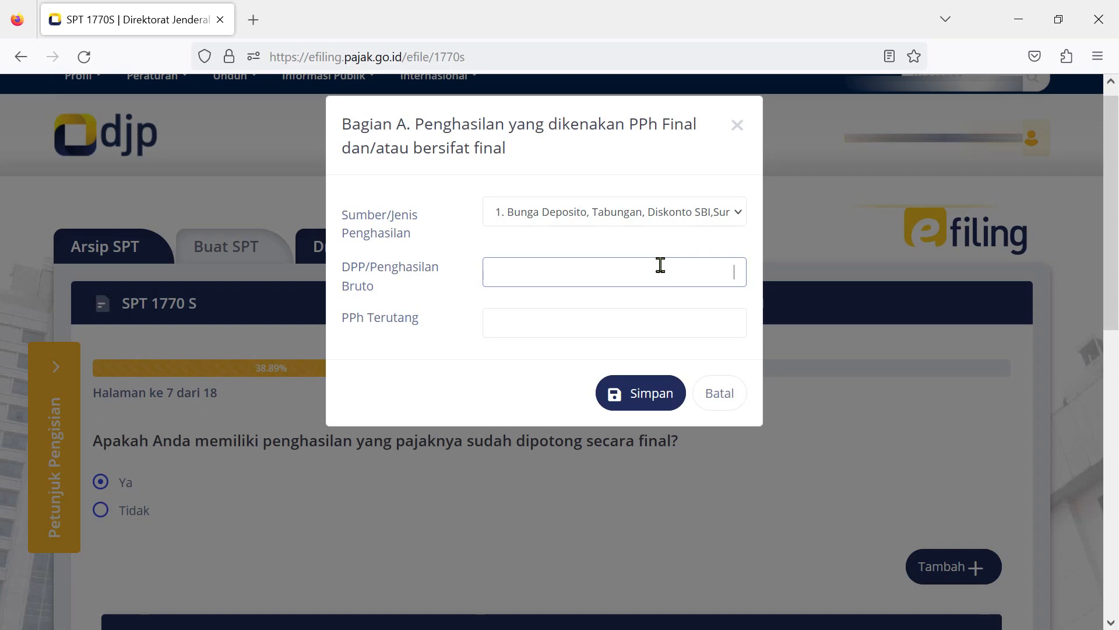
{"action": "type", "text": "000.000"}
{"action": "left_click", "coordinate": [637, 316]}
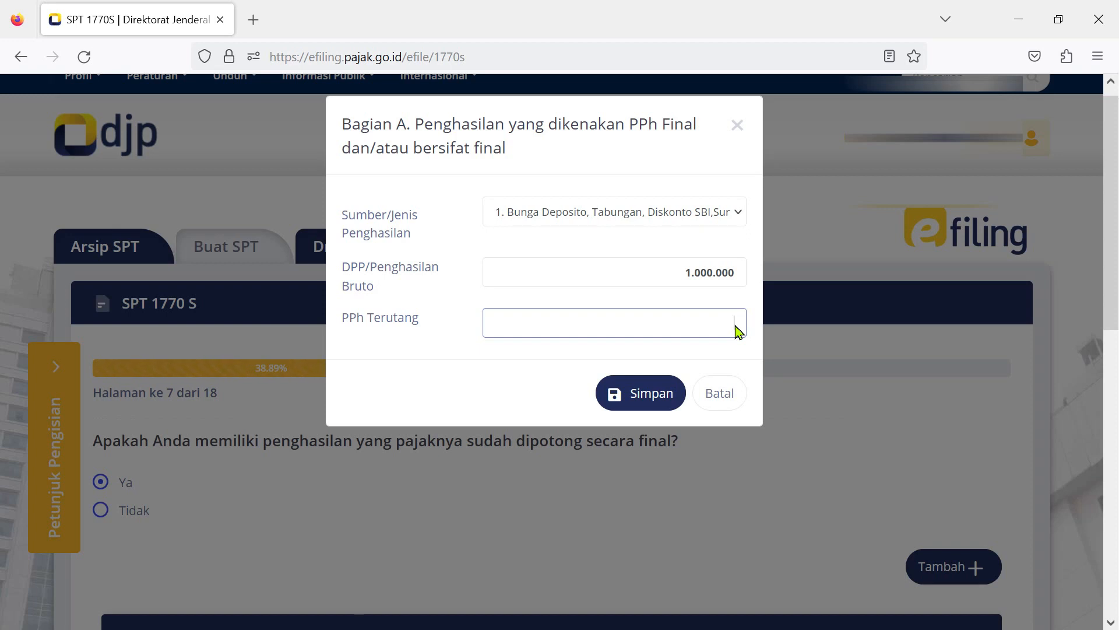
{"action": "type", "text": "200.000"}
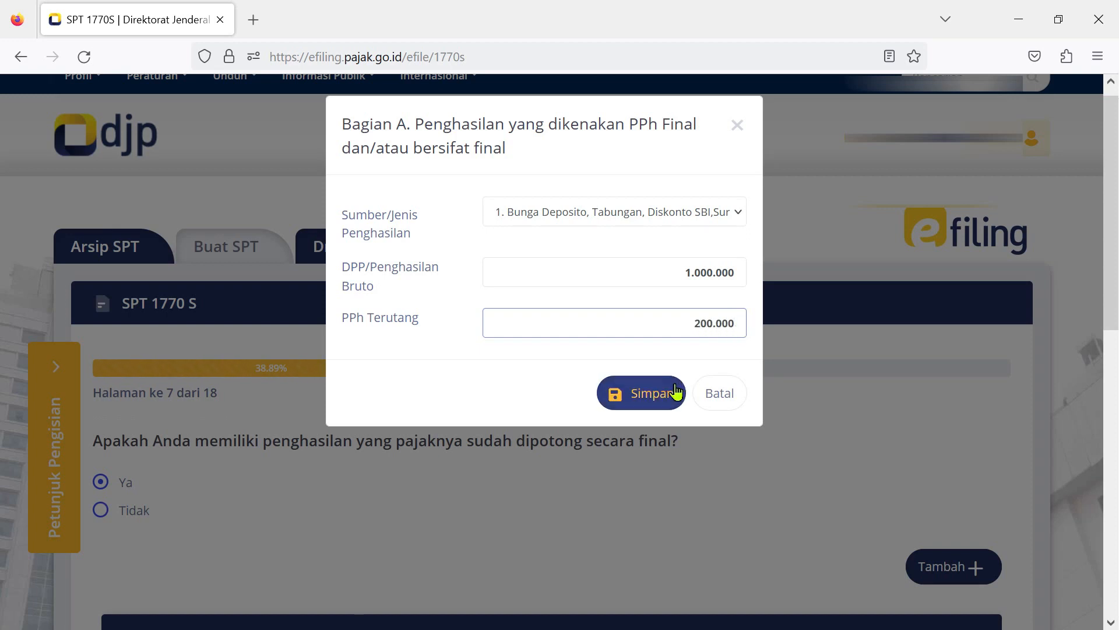
{"action": "left_click", "coordinate": [674, 392]}
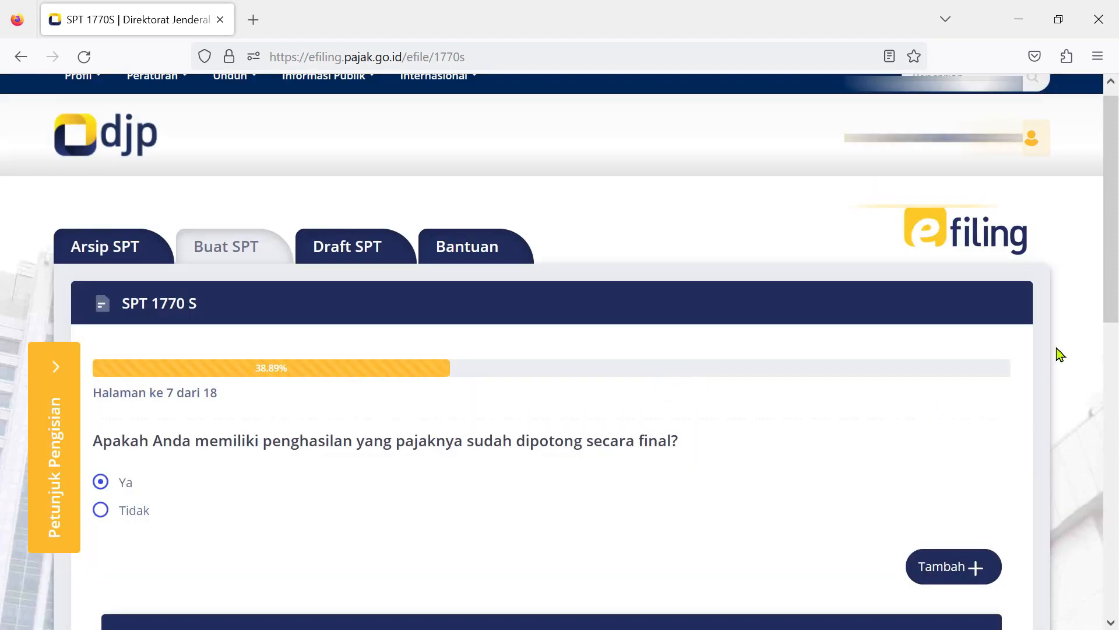
Switch the final-taxed income answer to Tidak and continue to the page 8 asset list.
{"action": "scroll", "coordinate": [1108, 281], "scroll_direction": "down", "scroll_amount": 1}
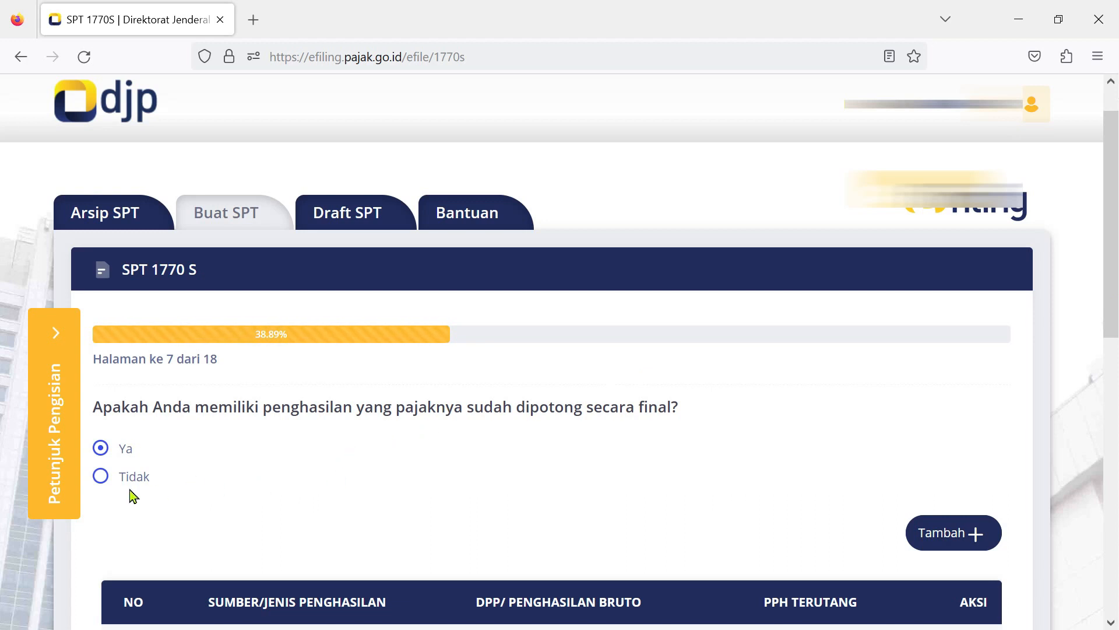
{"action": "left_click", "coordinate": [101, 479]}
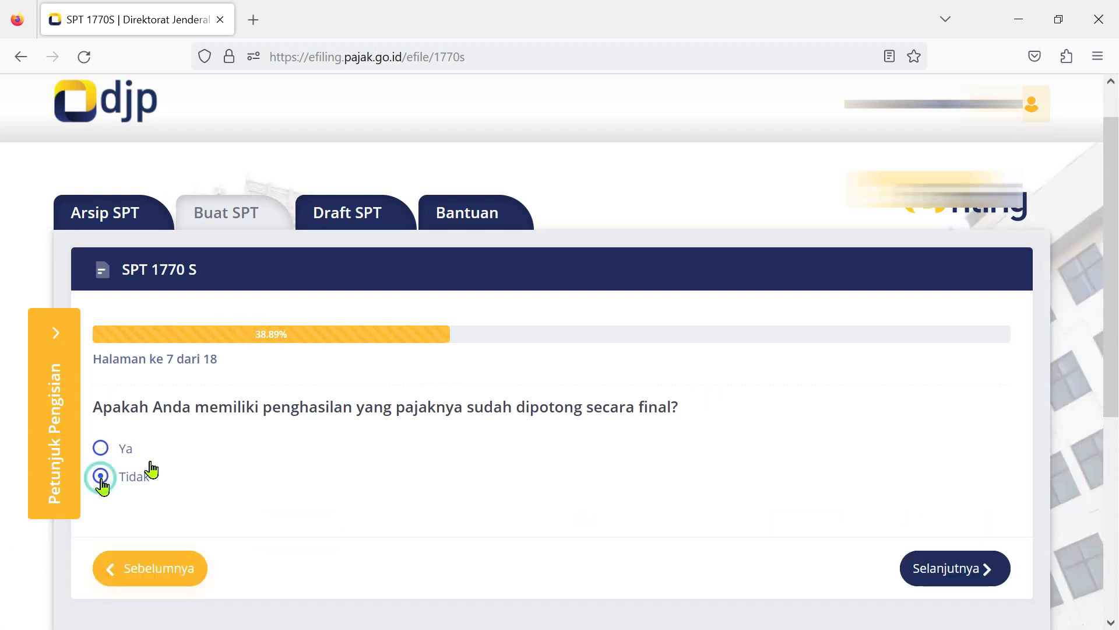
{"action": "left_click", "coordinate": [971, 568]}
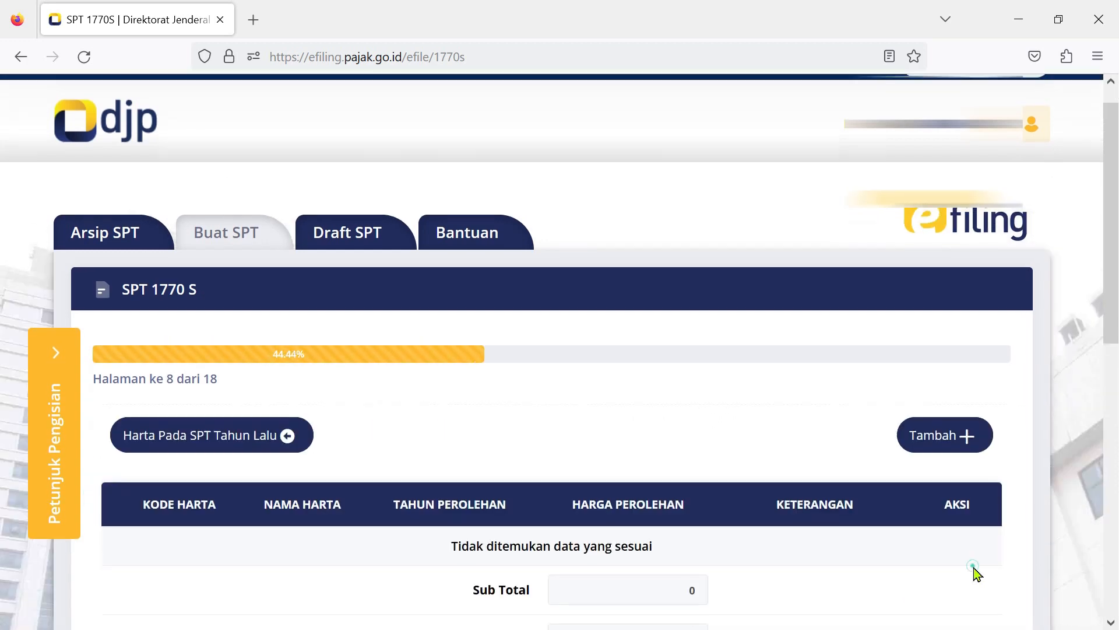
Import last year's savings, two vehicles and two houses via Harta Pada SPT Tahun Lalu.
{"action": "scroll", "coordinate": [781, 524], "scroll_direction": "down", "scroll_amount": 2}
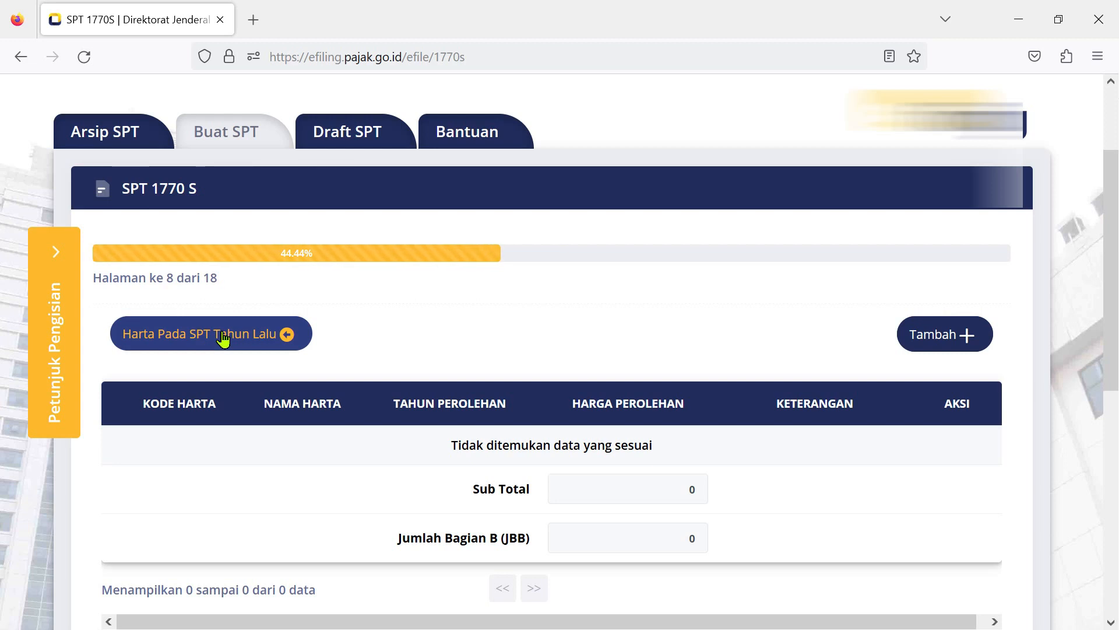
{"action": "left_click", "coordinate": [223, 338]}
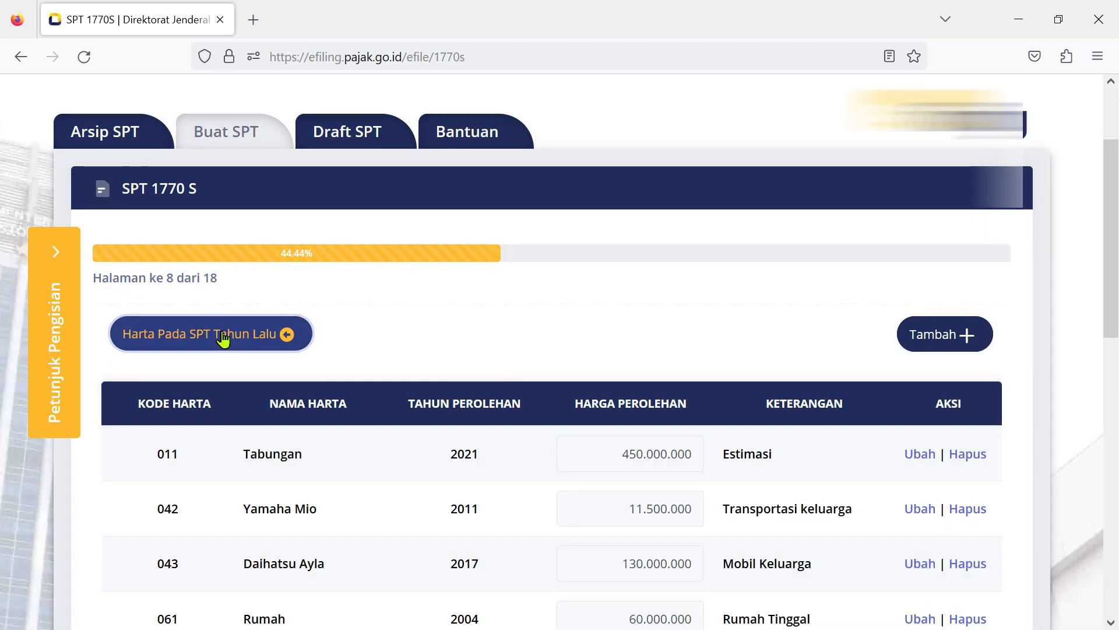
{"action": "scroll", "coordinate": [845, 407], "scroll_direction": "down", "scroll_amount": 3}
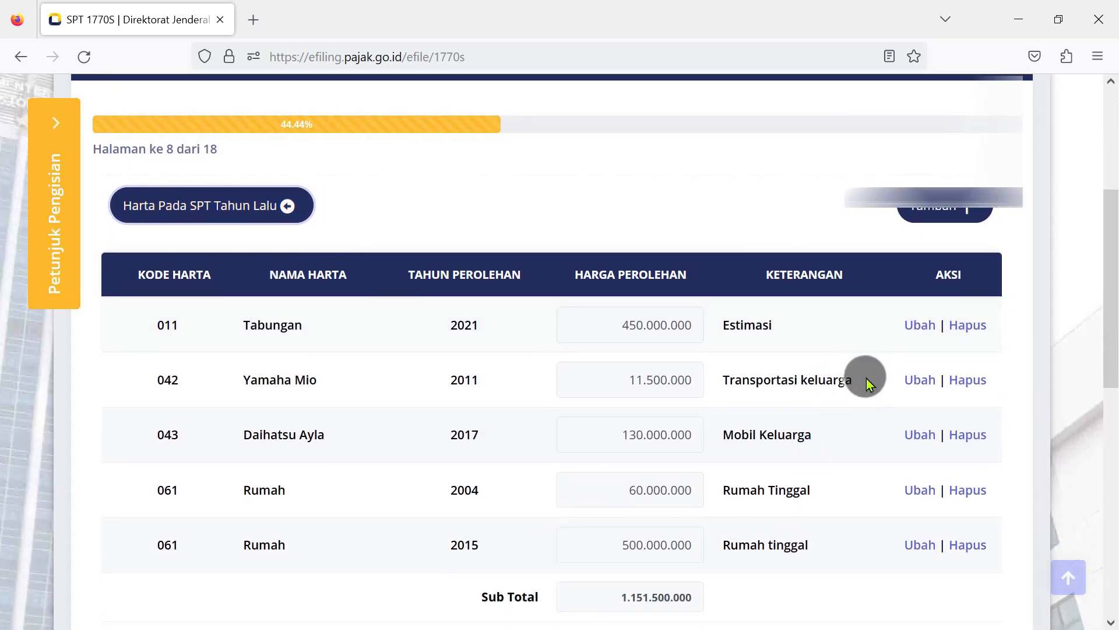
{"action": "scroll", "coordinate": [876, 346], "scroll_direction": "up", "scroll_amount": 1}
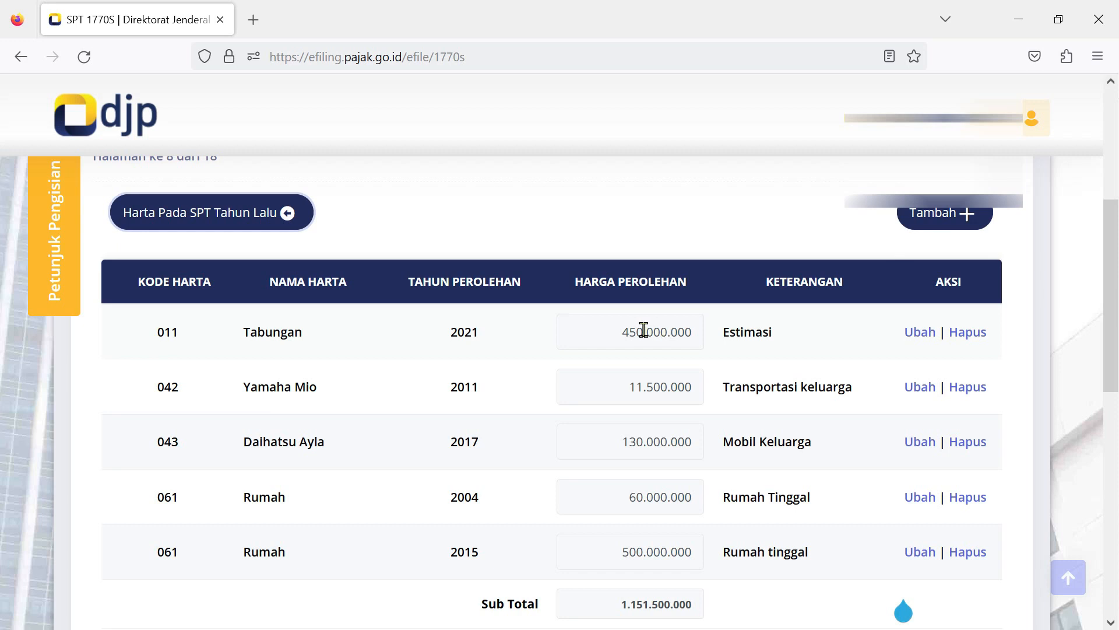
Edit the Tabungan savings row so its Harga Perolehan reads 170.000.000, and save it.
{"action": "left_click", "coordinate": [644, 329]}
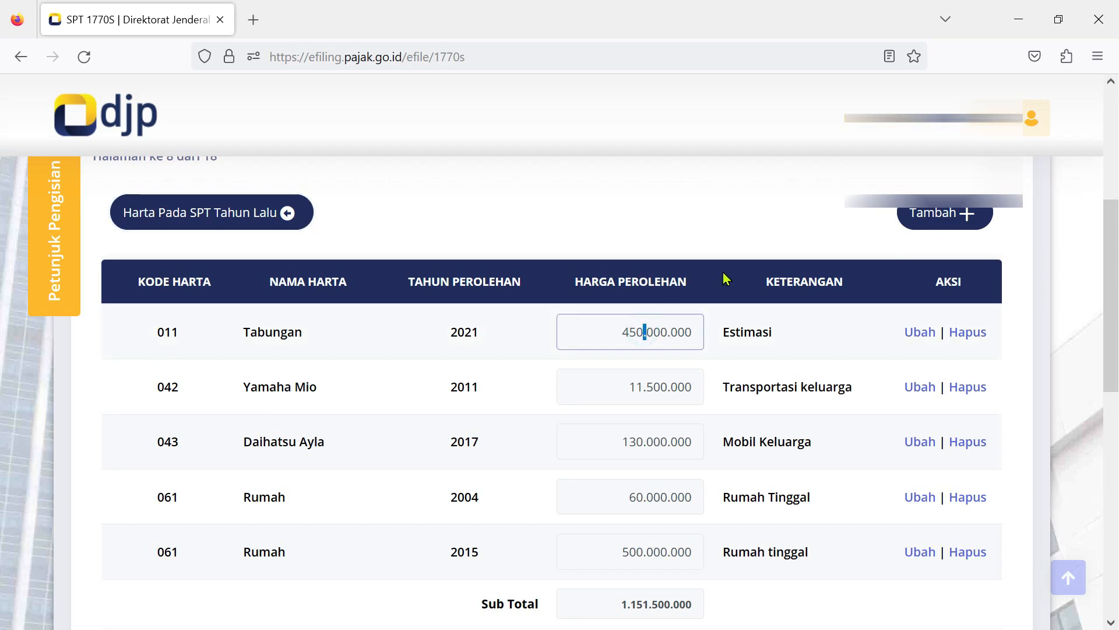
{"action": "left_click", "coordinate": [645, 320]}
{"action": "left_click", "coordinate": [927, 333]}
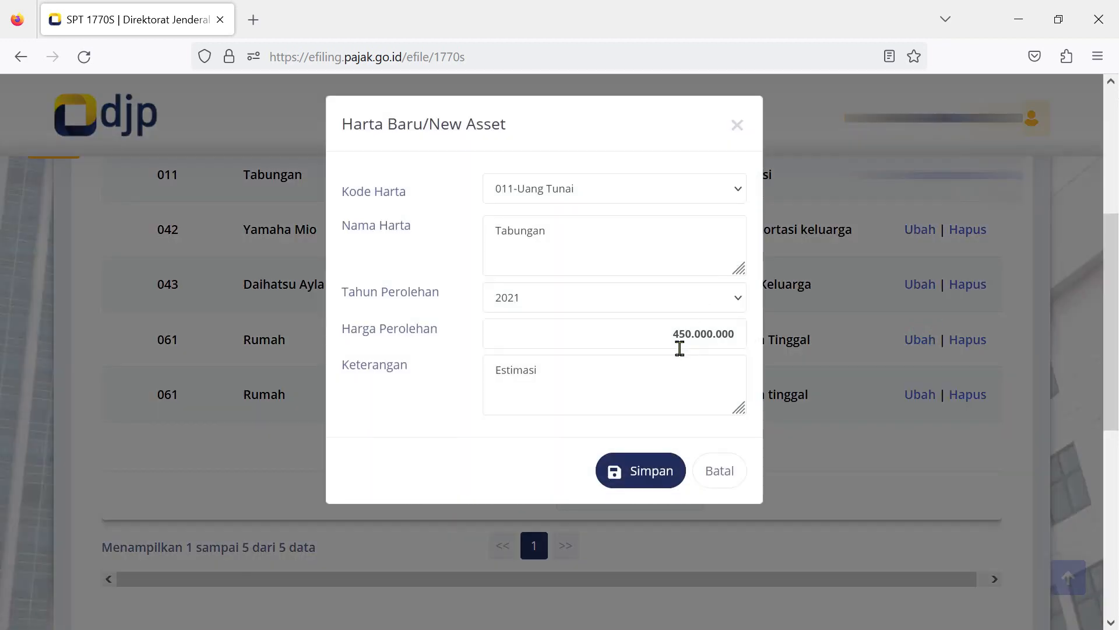
{"action": "double_click", "coordinate": [705, 333]}
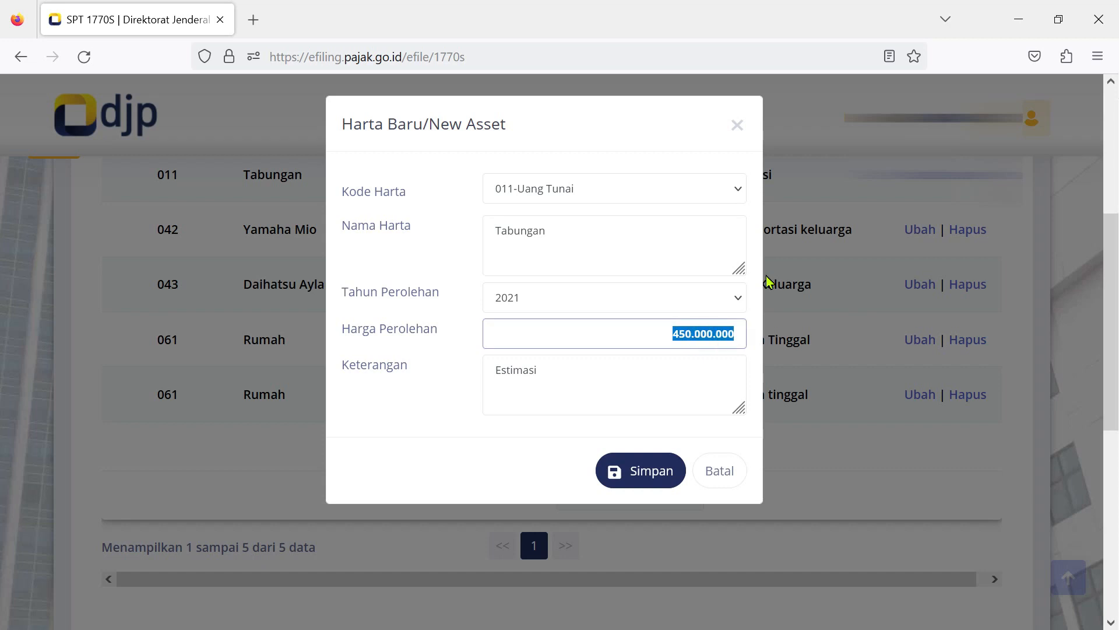
{"action": "type", "text": "17"}
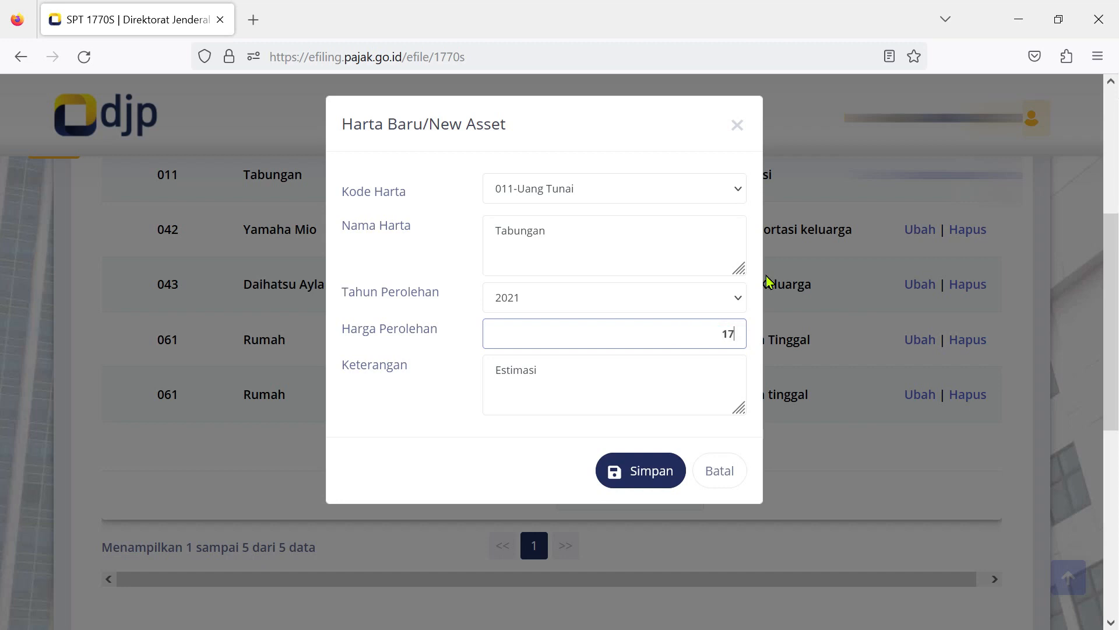
{"action": "type", "text": "0.000.000"}
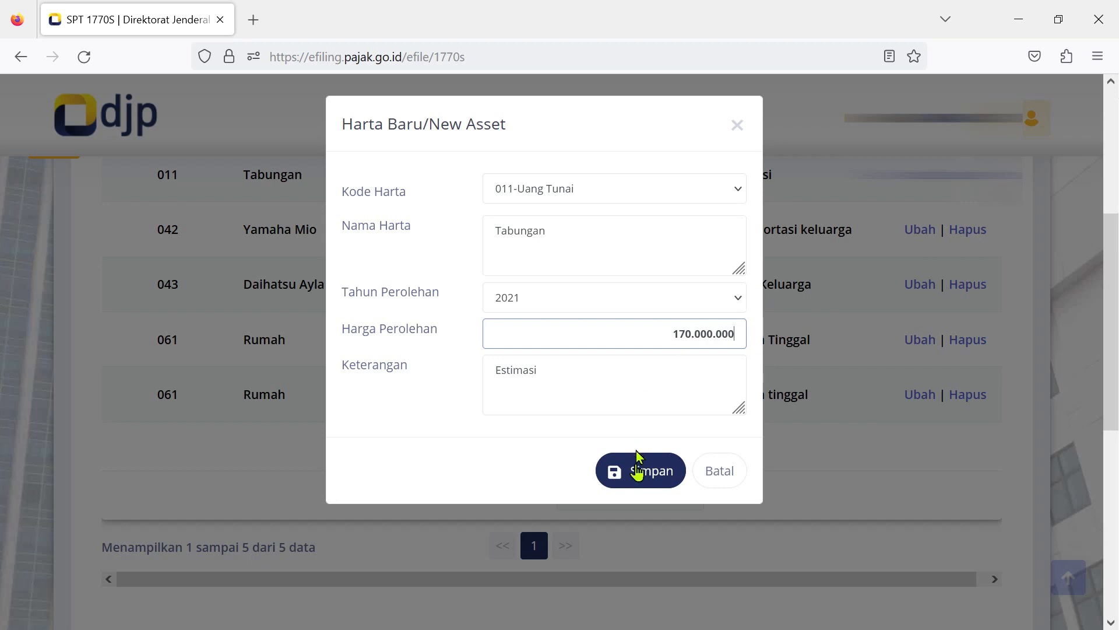
{"action": "left_click", "coordinate": [637, 472]}
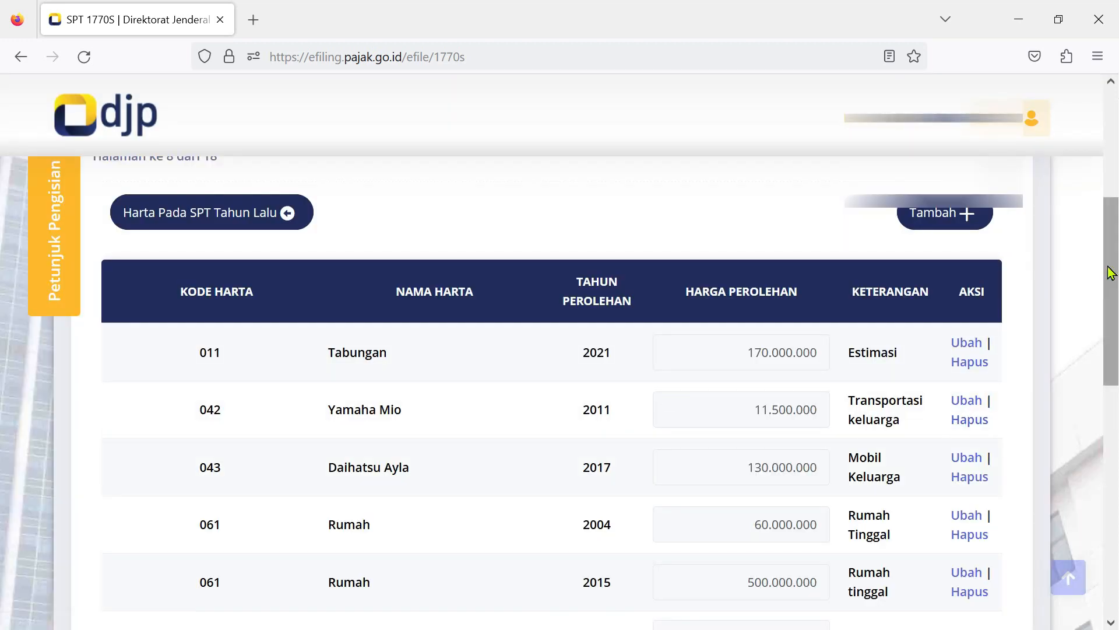
{"action": "left_click_drag", "start_coordinate": [1108, 280], "coordinate": [1107, 295]}
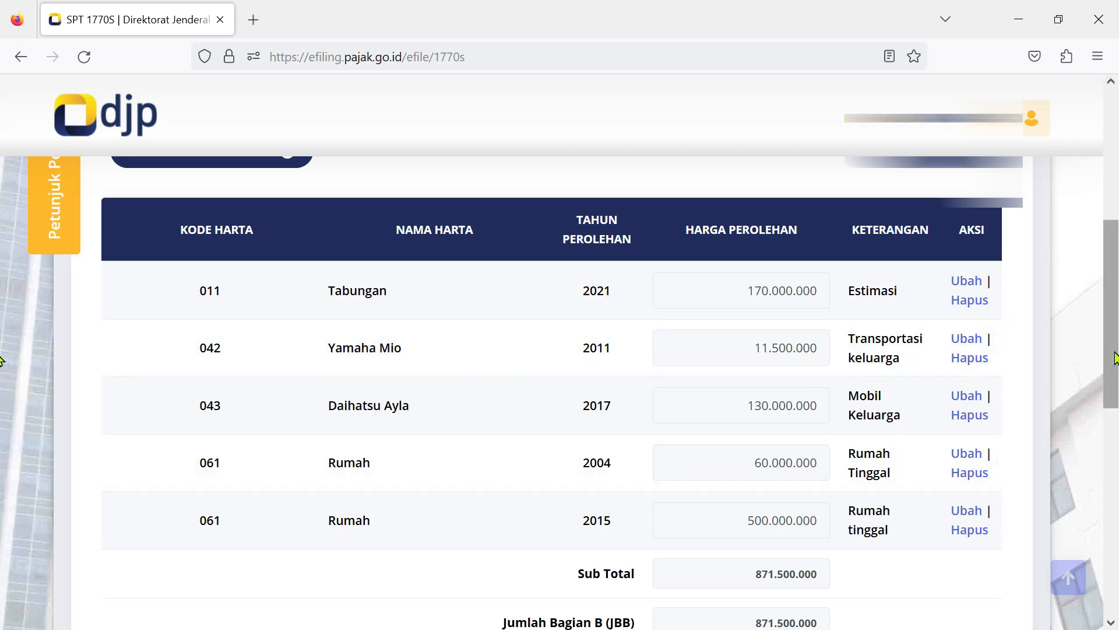
Scroll past the 871.500.000 asset total and continue to the debts page.
{"action": "scroll", "coordinate": [1115, 361], "scroll_direction": "down", "scroll_amount": 1}
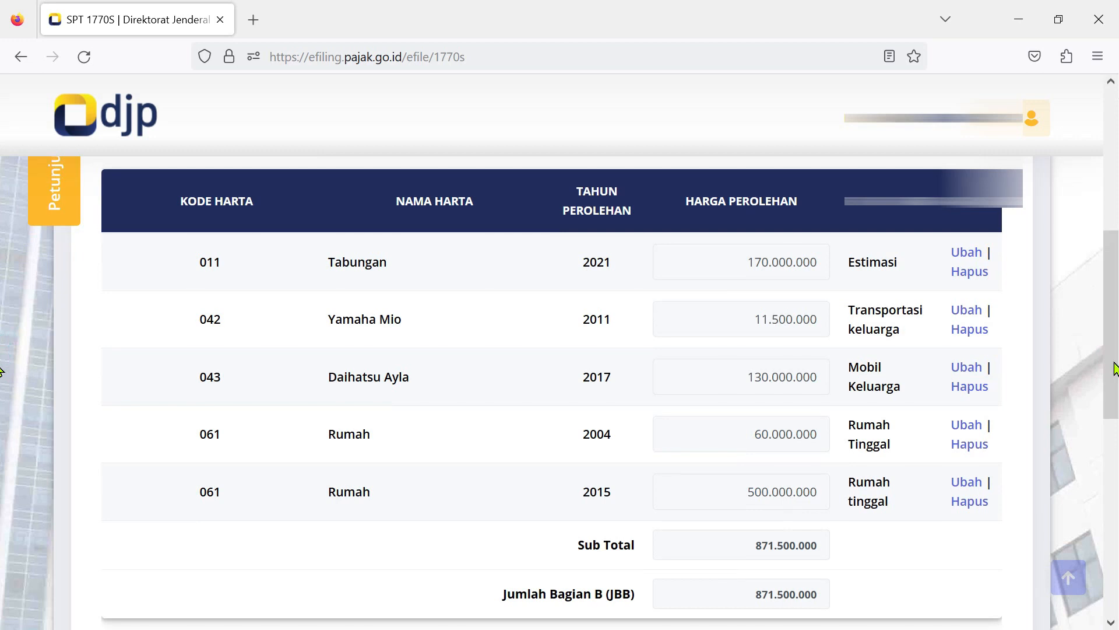
{"action": "scroll", "coordinate": [1, 374], "scroll_direction": "down", "scroll_amount": 5}
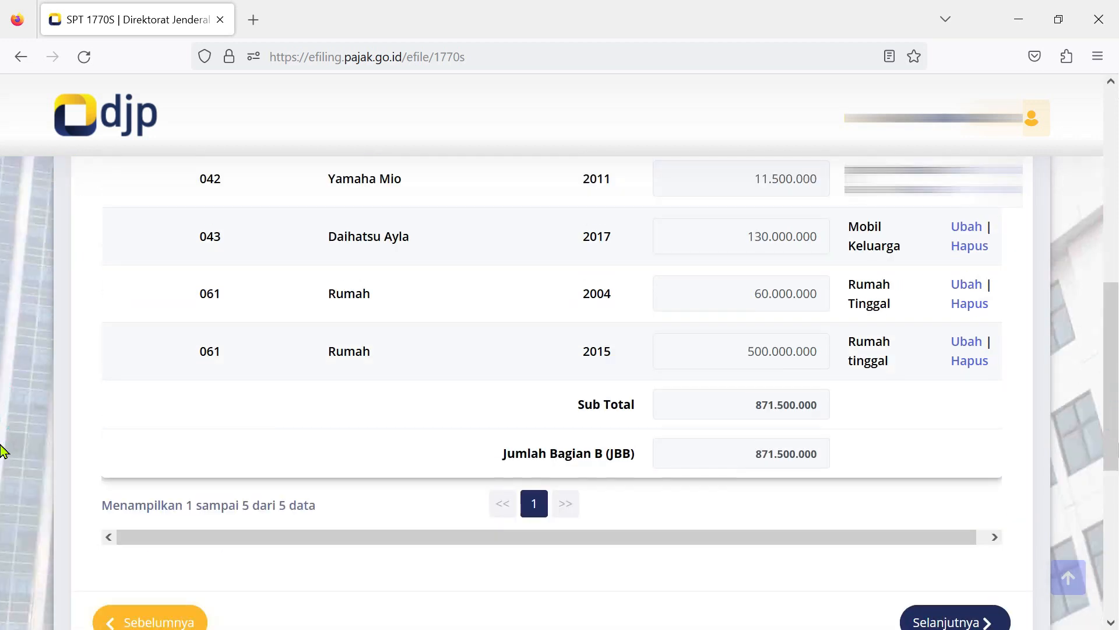
{"action": "left_click", "coordinate": [935, 623]}
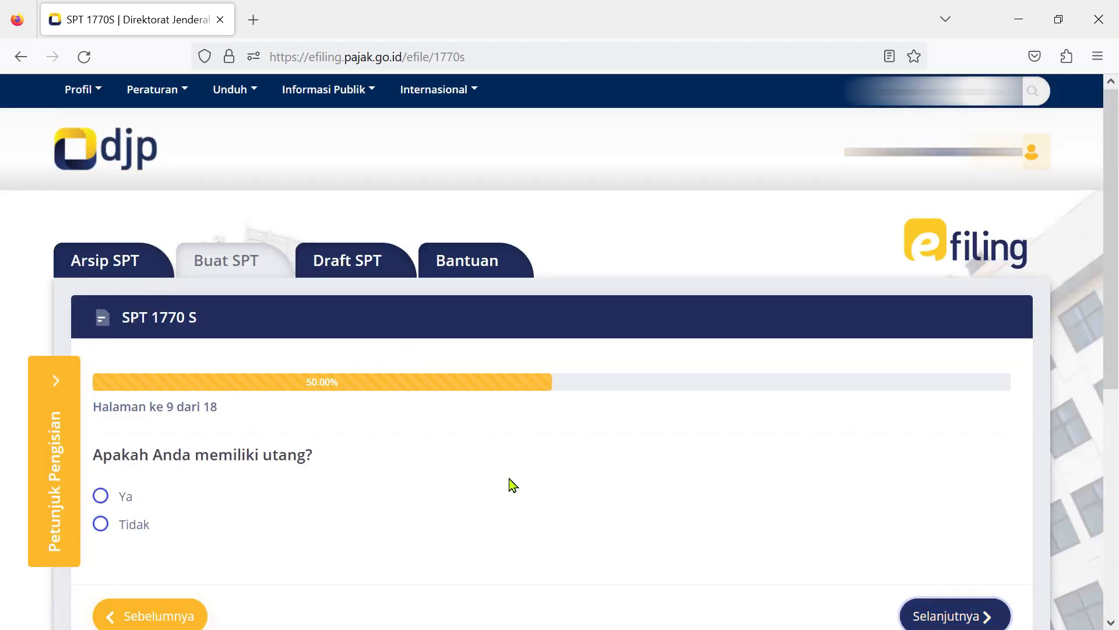
Answer no to having debts on page 9 and yes to having dependants.
{"action": "left_click", "coordinate": [100, 528]}
{"action": "left_click", "coordinate": [978, 619]}
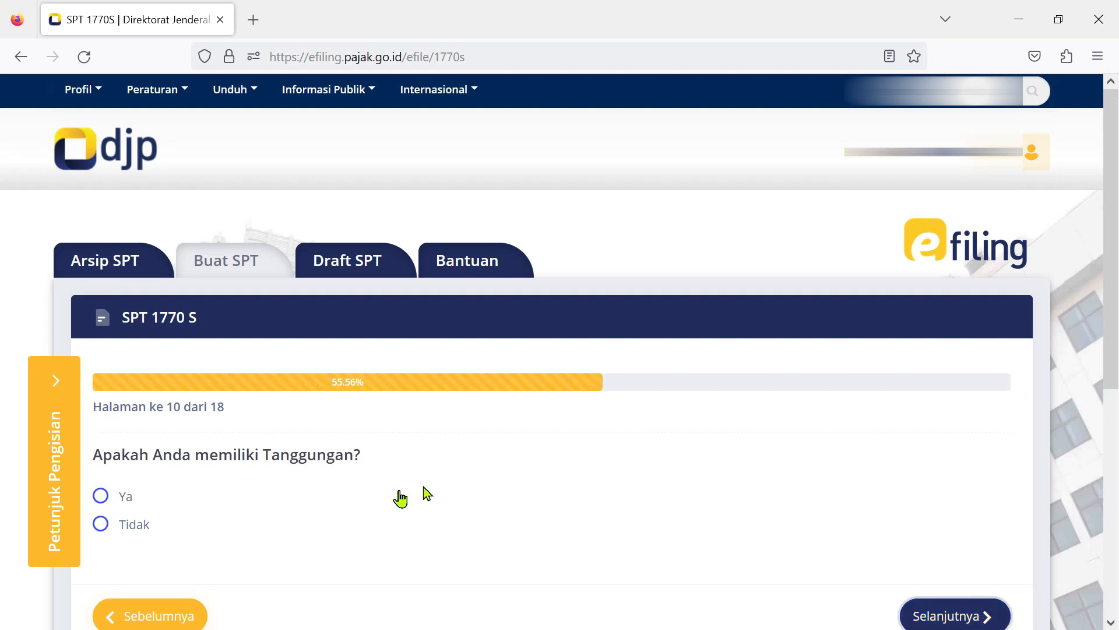
{"action": "left_click", "coordinate": [101, 499]}
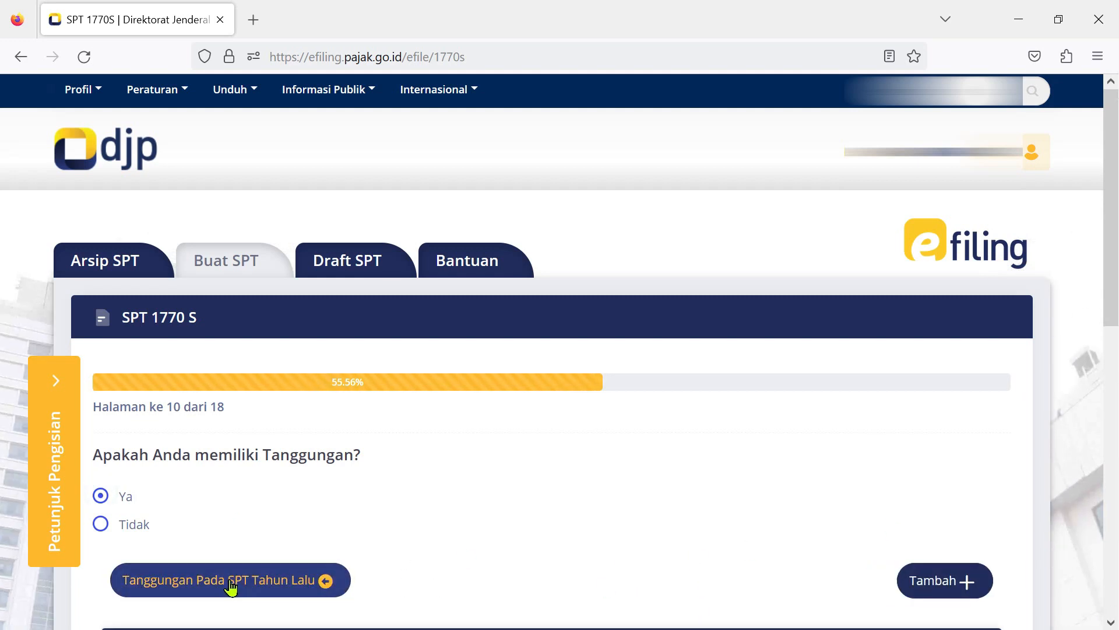
Load last year's two dependents, a child and wife, then continue to the zakat page.
{"action": "left_click", "coordinate": [231, 586]}
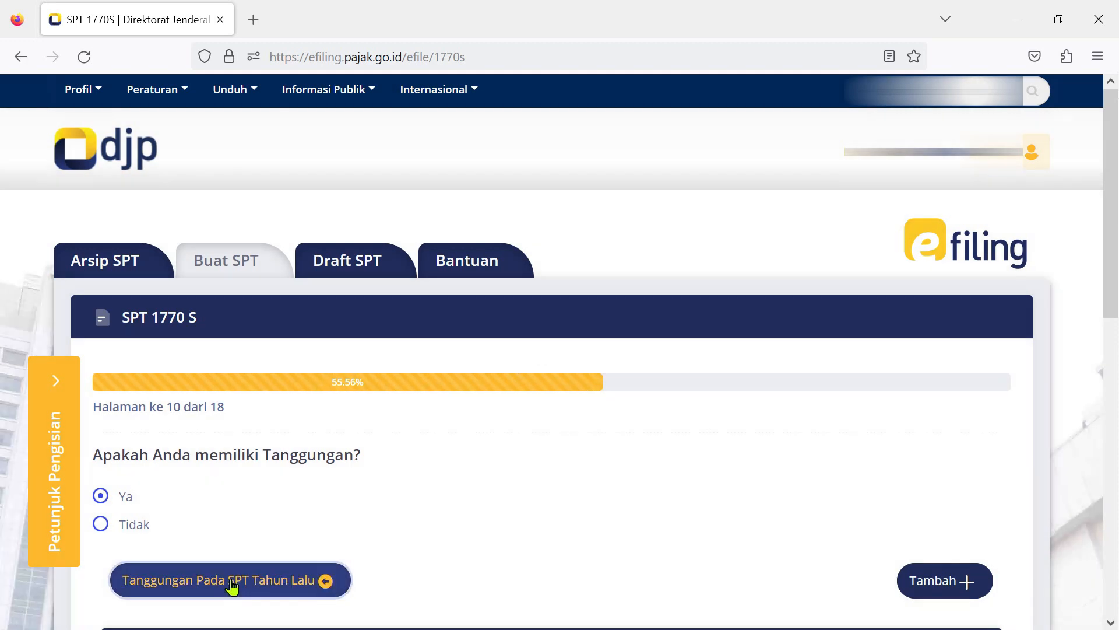
{"action": "scroll", "coordinate": [1077, 344], "scroll_direction": "down", "scroll_amount": 10}
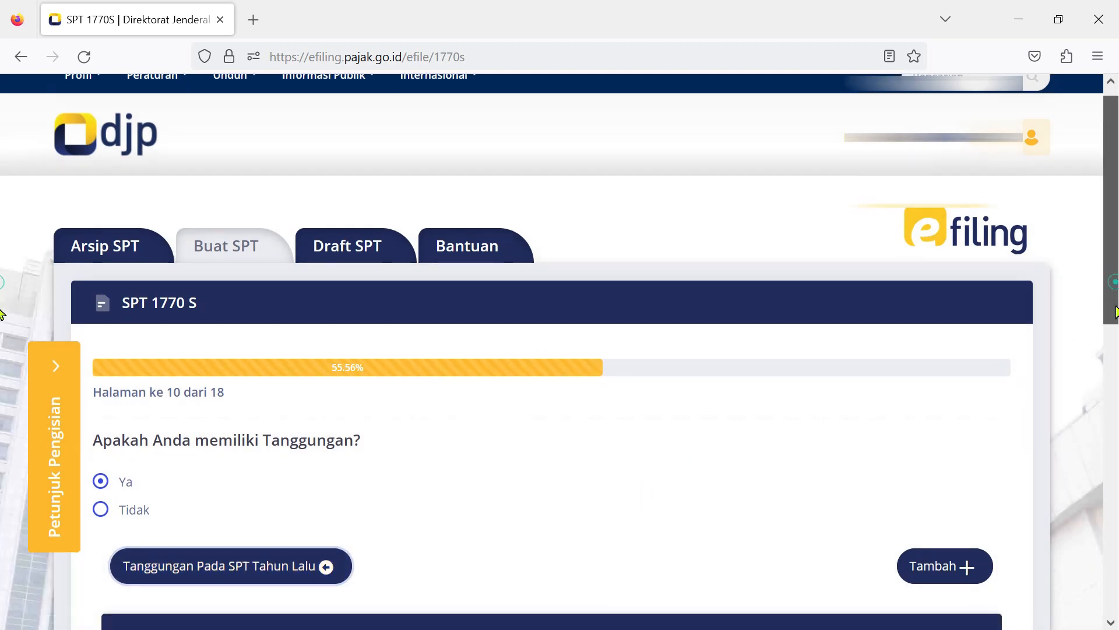
{"action": "scroll", "coordinate": [1114, 365], "scroll_direction": "up", "scroll_amount": 3}
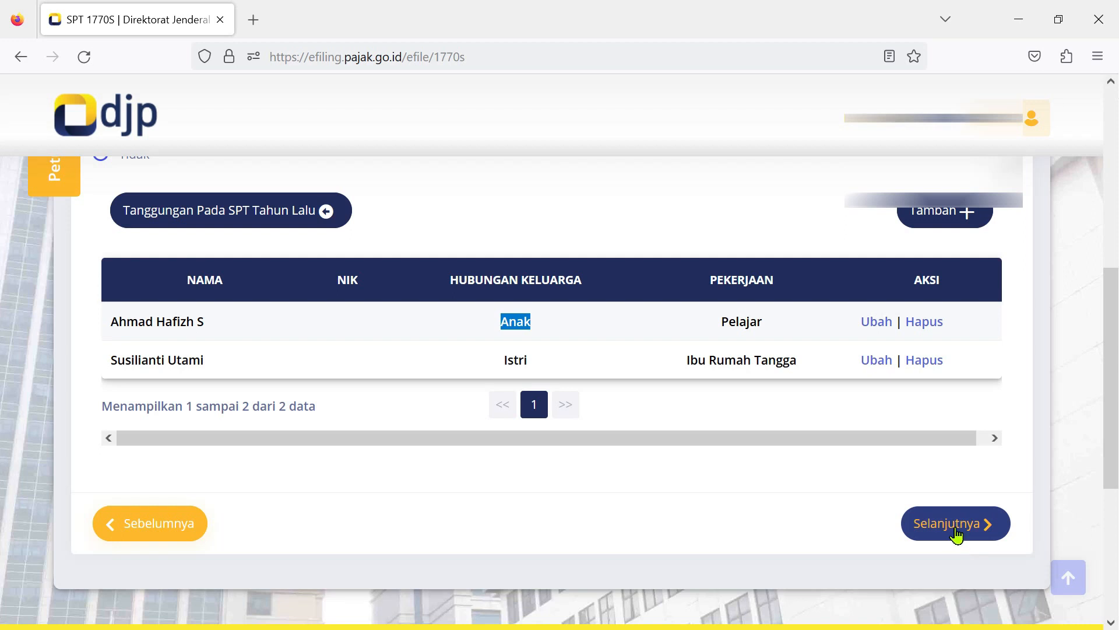
{"action": "left_click", "coordinate": [956, 532]}
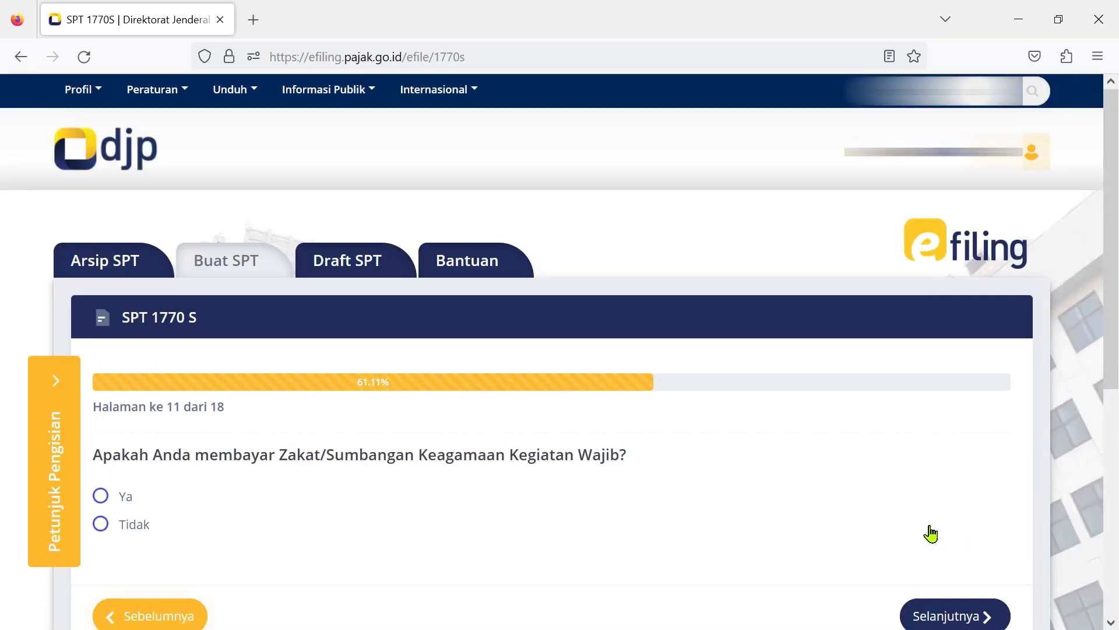
Select Tidak for the zakat or mandatory religious donation question and go on to page 12.
{"action": "left_click", "coordinate": [102, 523]}
{"action": "left_click", "coordinate": [978, 618]}
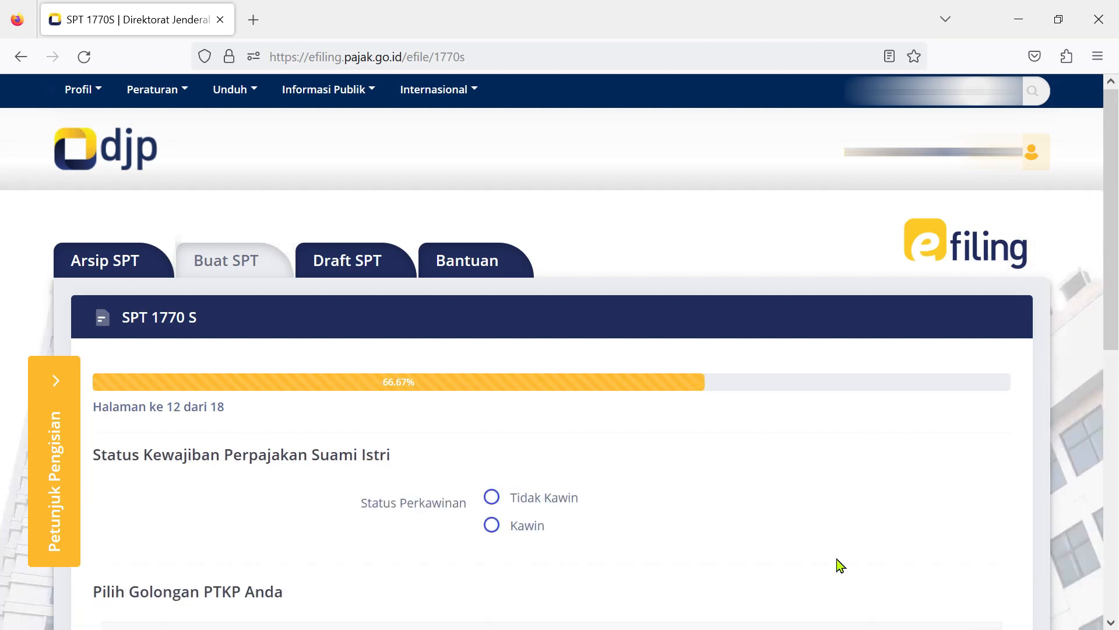
Set the PTKP status to Kawin with 1 dependent (K/1) and continue to page 13.
{"action": "left_click", "coordinate": [492, 528]}
{"action": "scroll", "coordinate": [491, 528], "scroll_direction": "down", "scroll_amount": 2}
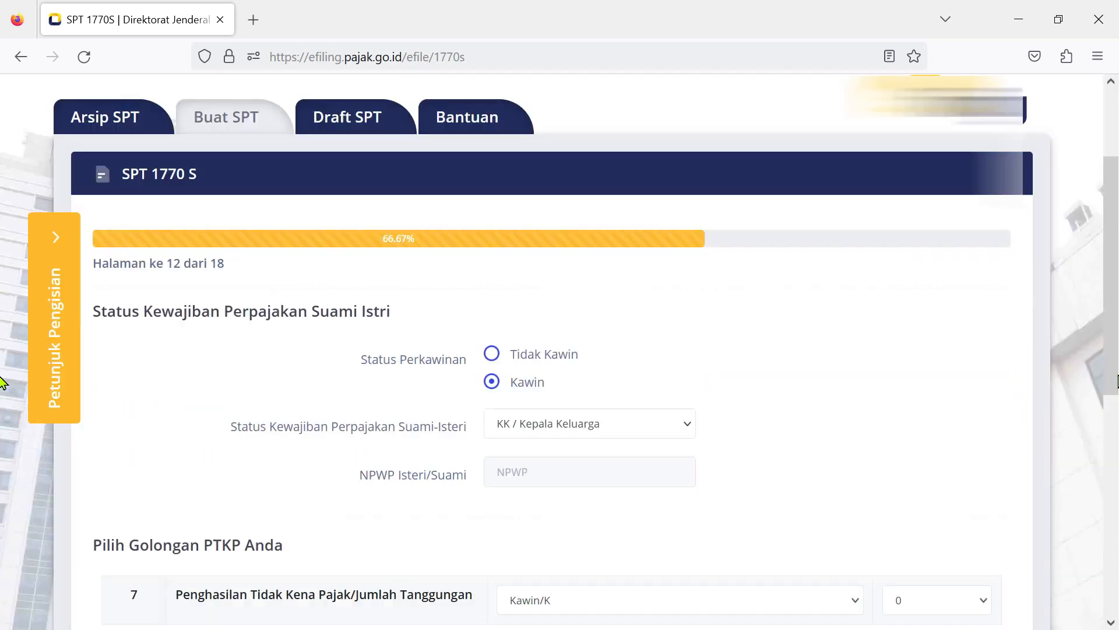
{"action": "left_click", "coordinate": [989, 607]}
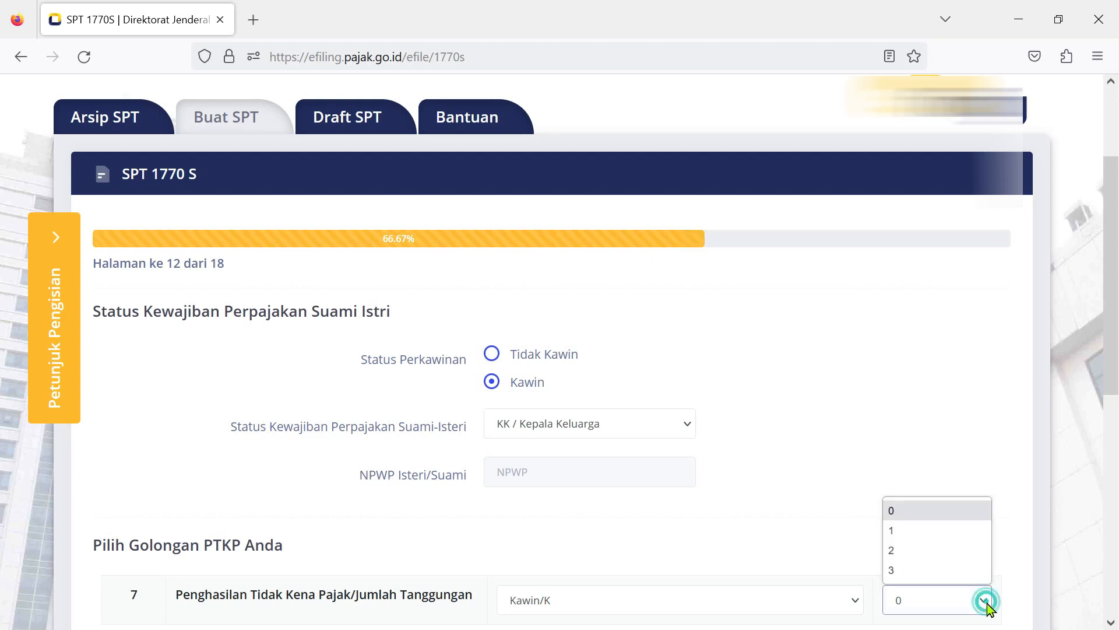
{"action": "left_click", "coordinate": [903, 532]}
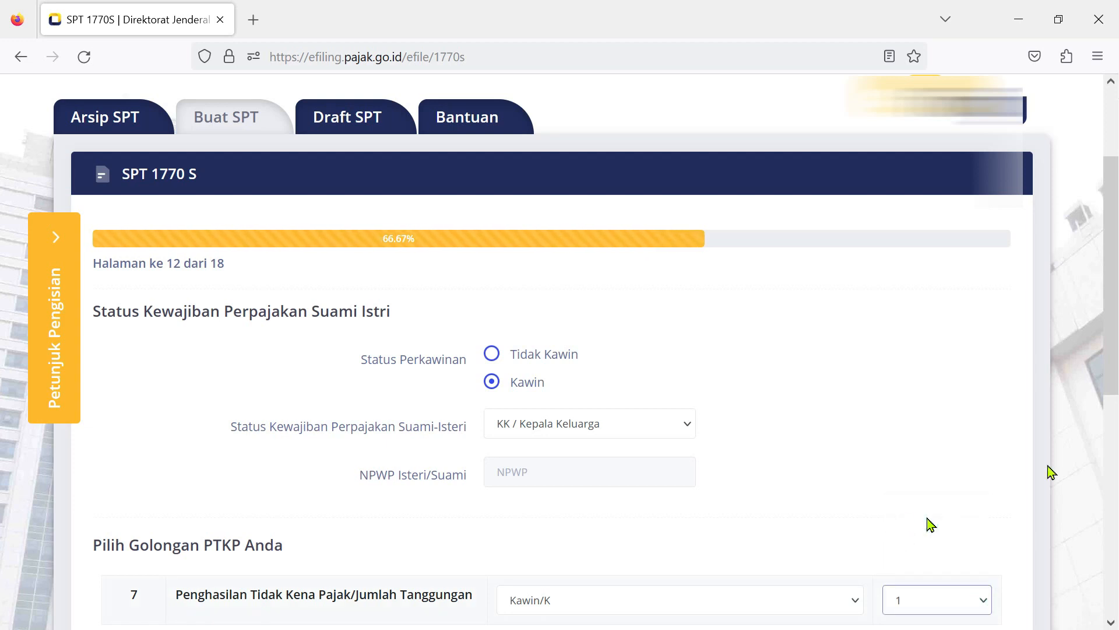
{"action": "left_click", "coordinate": [1110, 358]}
{"action": "scroll", "coordinate": [1113, 381], "scroll_direction": "down", "scroll_amount": 3}
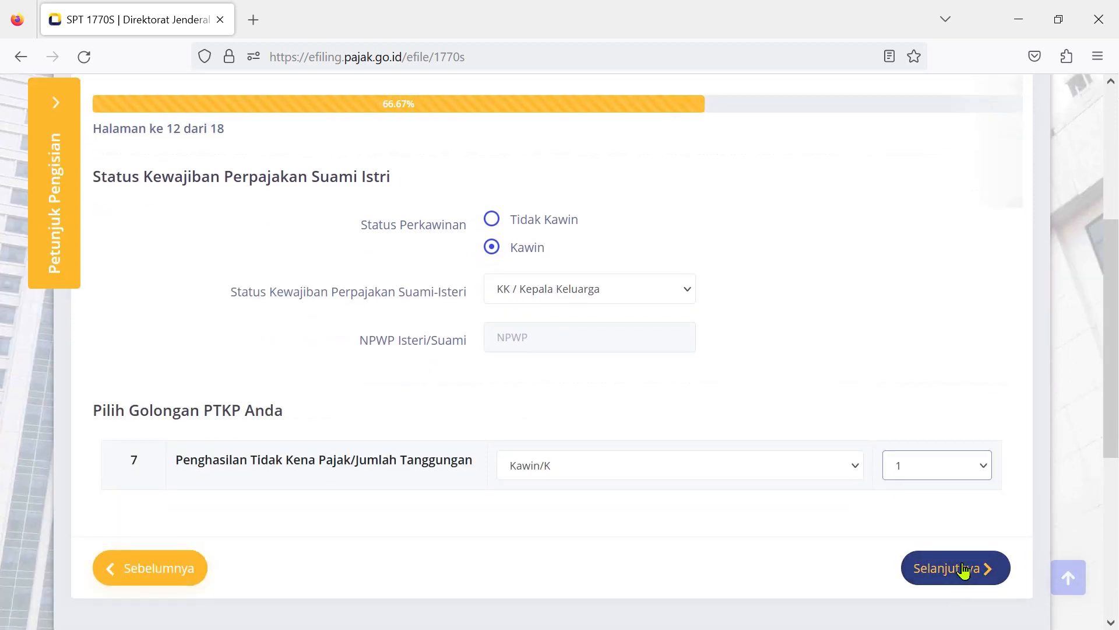
{"action": "left_click", "coordinate": [965, 569]}
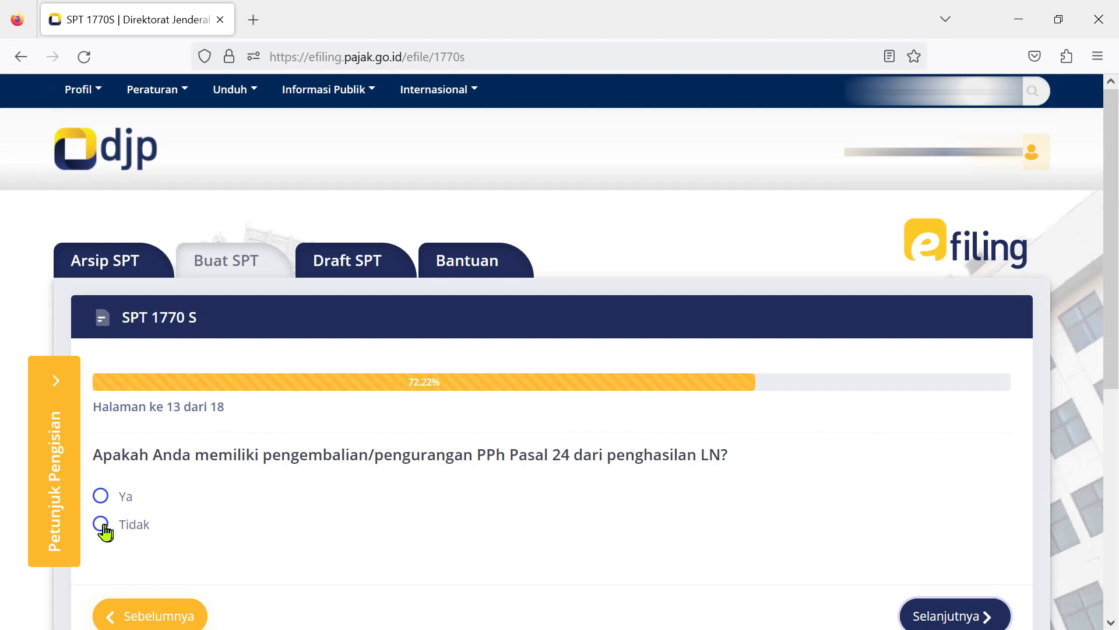
Answer Tidak on PPh Pasal 24, leave the 14a/14b Pasal 25 fields blank, and continue to page 15.
{"action": "left_click", "coordinate": [101, 526]}
{"action": "left_click", "coordinate": [937, 612]}
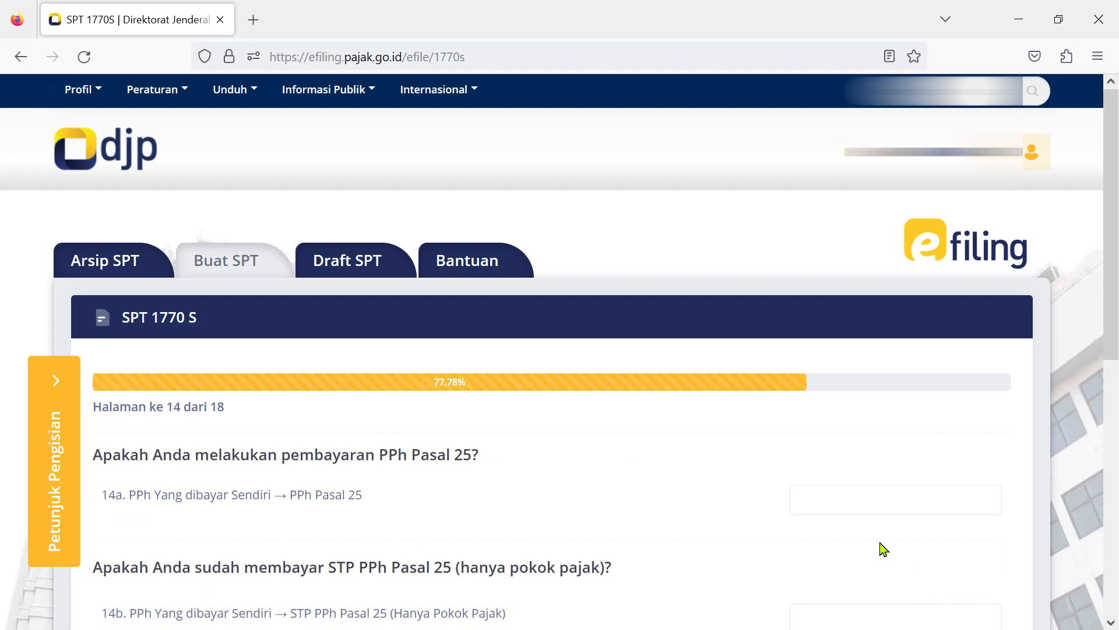
{"action": "scroll", "coordinate": [1103, 318], "scroll_direction": "down", "scroll_amount": 1}
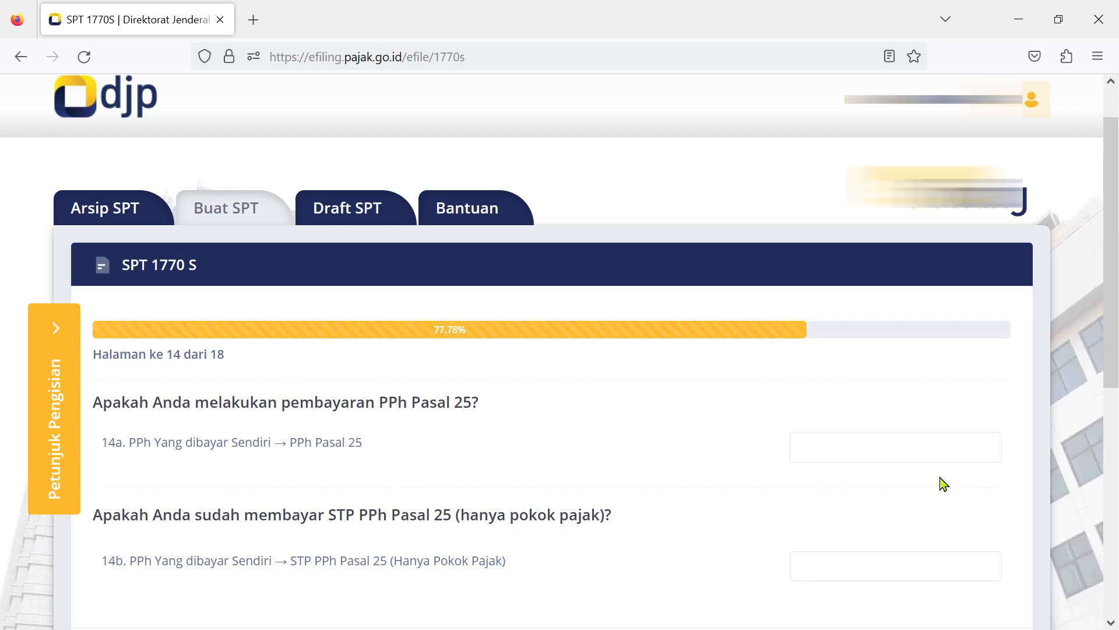
{"action": "left_click_drag", "start_coordinate": [1115, 386], "coordinate": [1115, 427]}
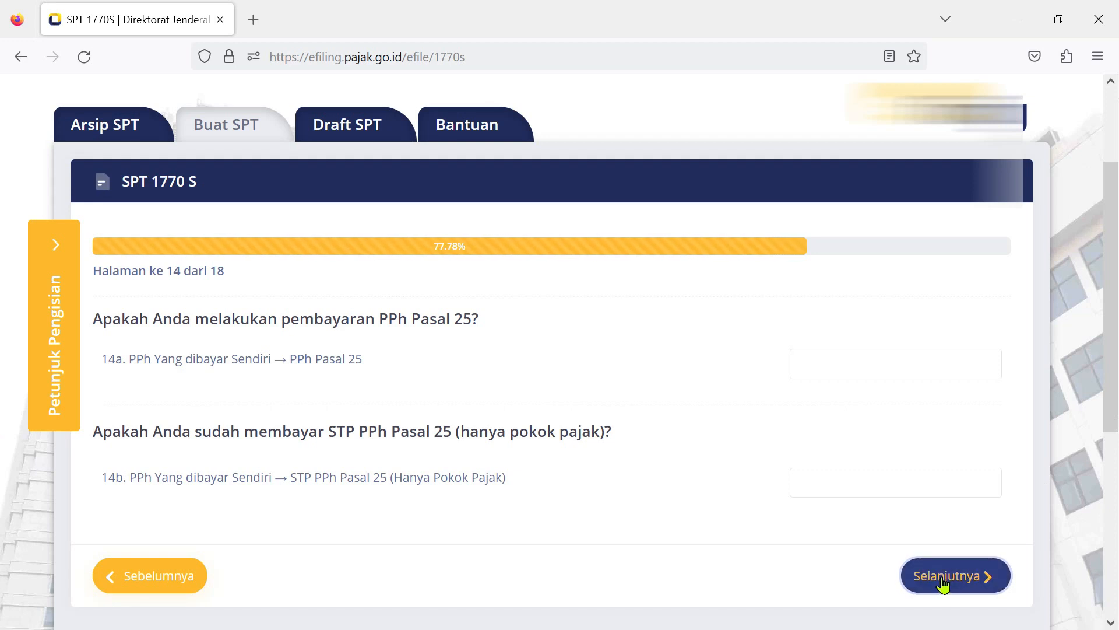
{"action": "left_click", "coordinate": [943, 578]}
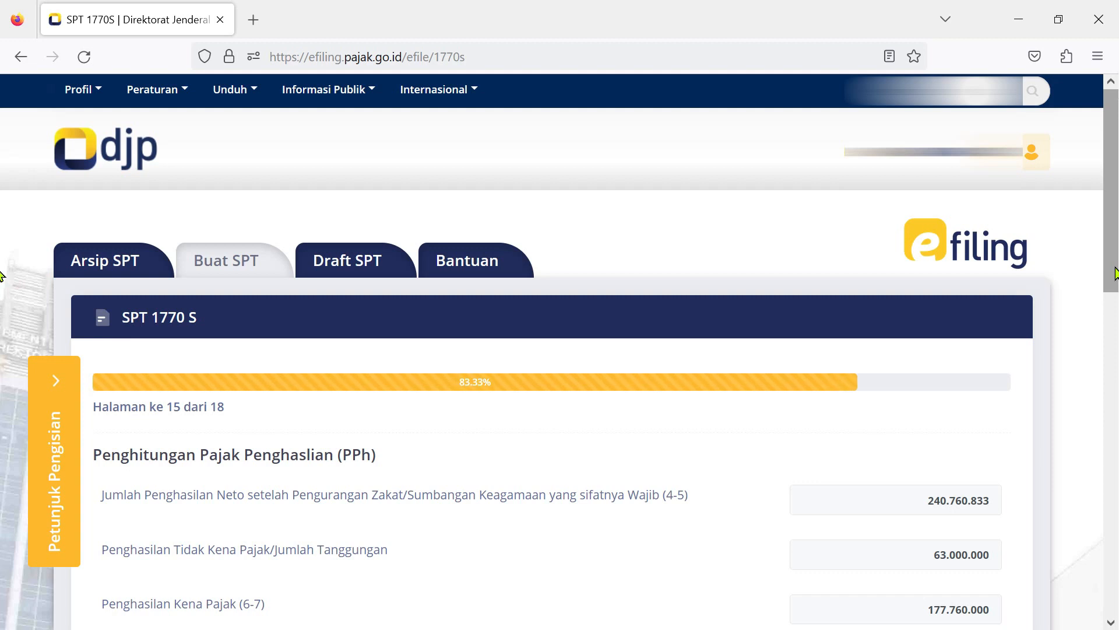
Review the PPh calculation showing 20.664.000 owed and a Nihil result, then continue to page 16.
{"action": "left_click_drag", "start_coordinate": [1115, 274], "coordinate": [1115, 391]}
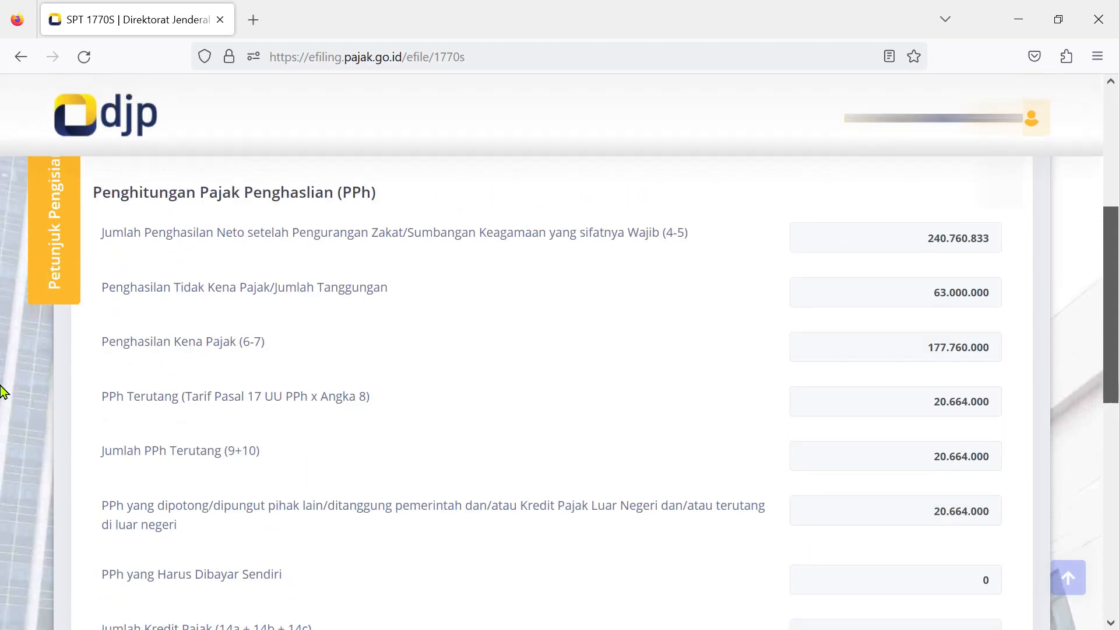
{"action": "left_click_drag", "start_coordinate": [1115, 384], "coordinate": [1115, 396]}
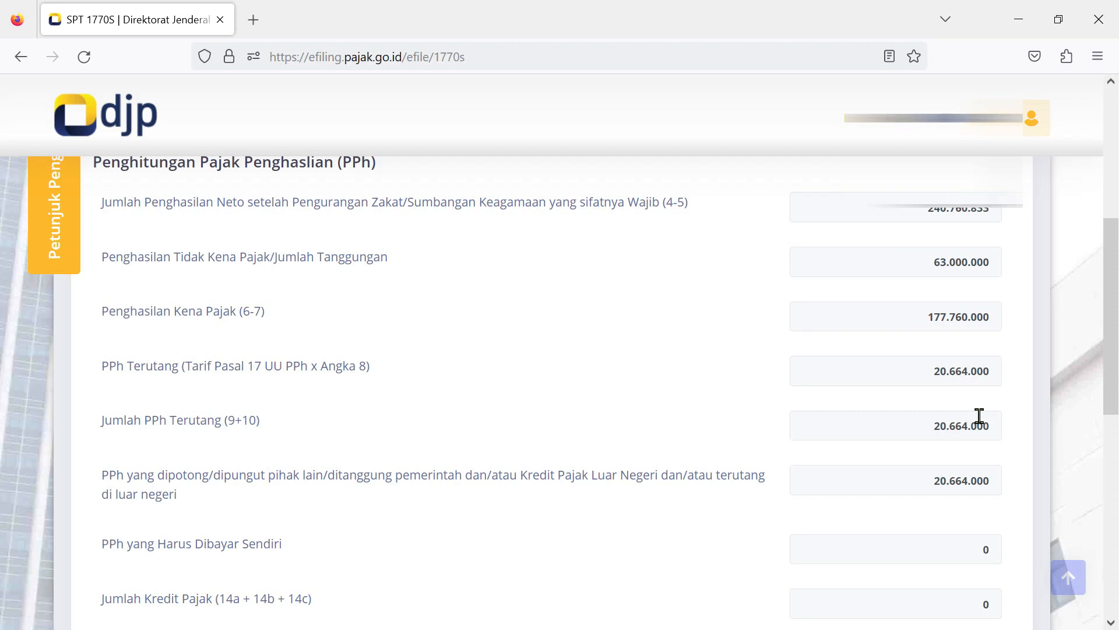
{"action": "scroll", "coordinate": [979, 416], "scroll_direction": "down", "scroll_amount": 3}
{"action": "left_click_drag", "start_coordinate": [1109, 446], "coordinate": [1107, 452]}
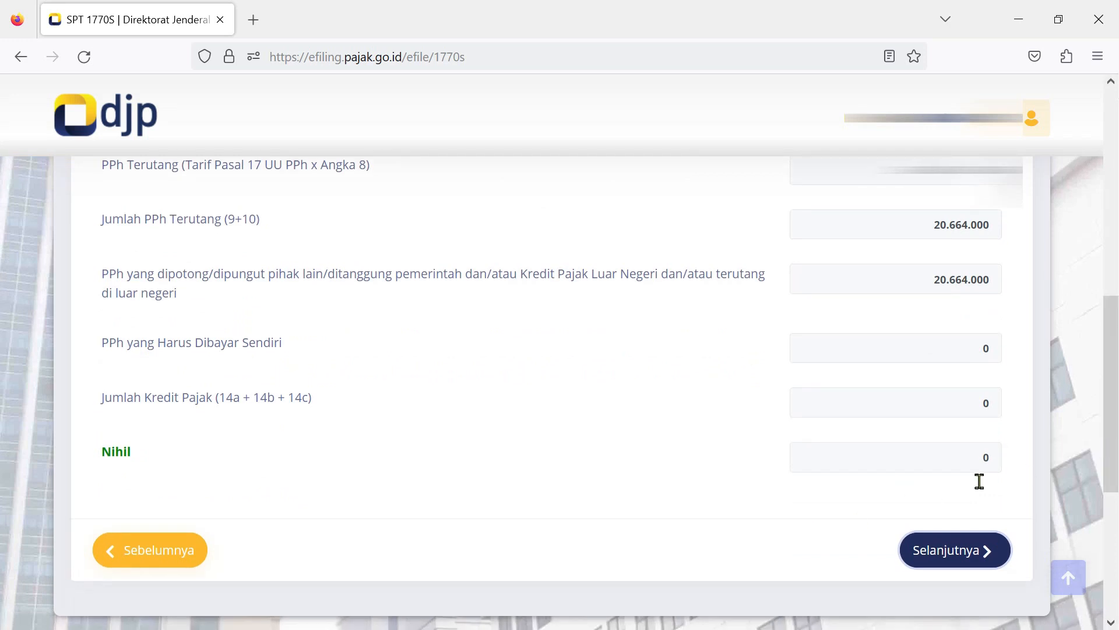
{"action": "left_click", "coordinate": [949, 557]}
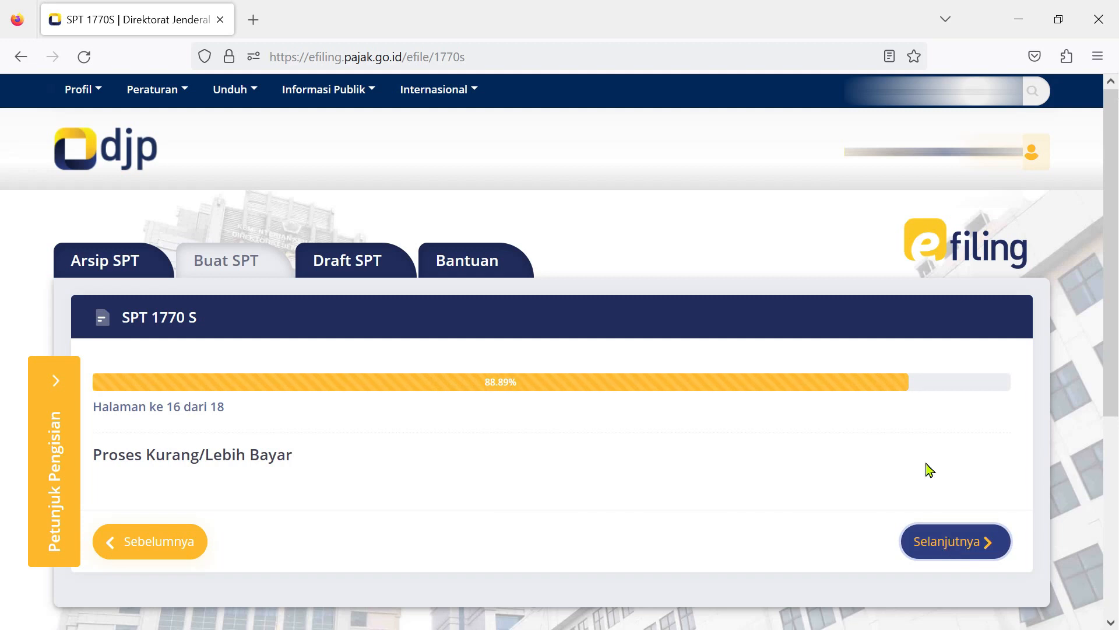
Pass page 16, tick Setuju/Agree on the page 17 declaration, and open the page 18 summary.
{"action": "left_click", "coordinate": [970, 549]}
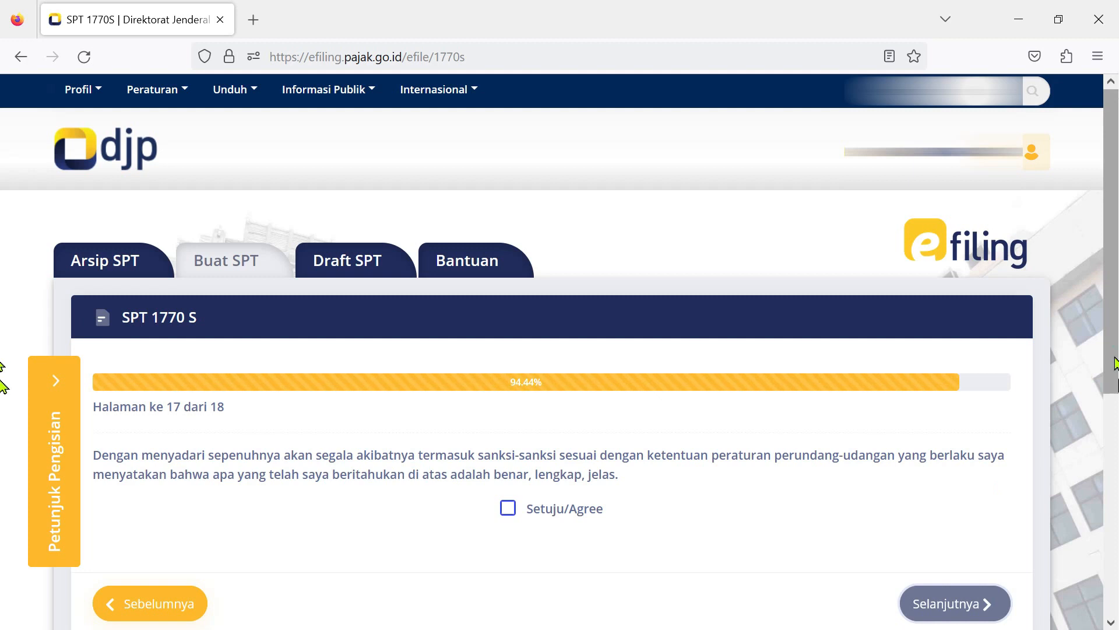
{"action": "scroll", "coordinate": [3, 379], "scroll_direction": "down", "scroll_amount": 1}
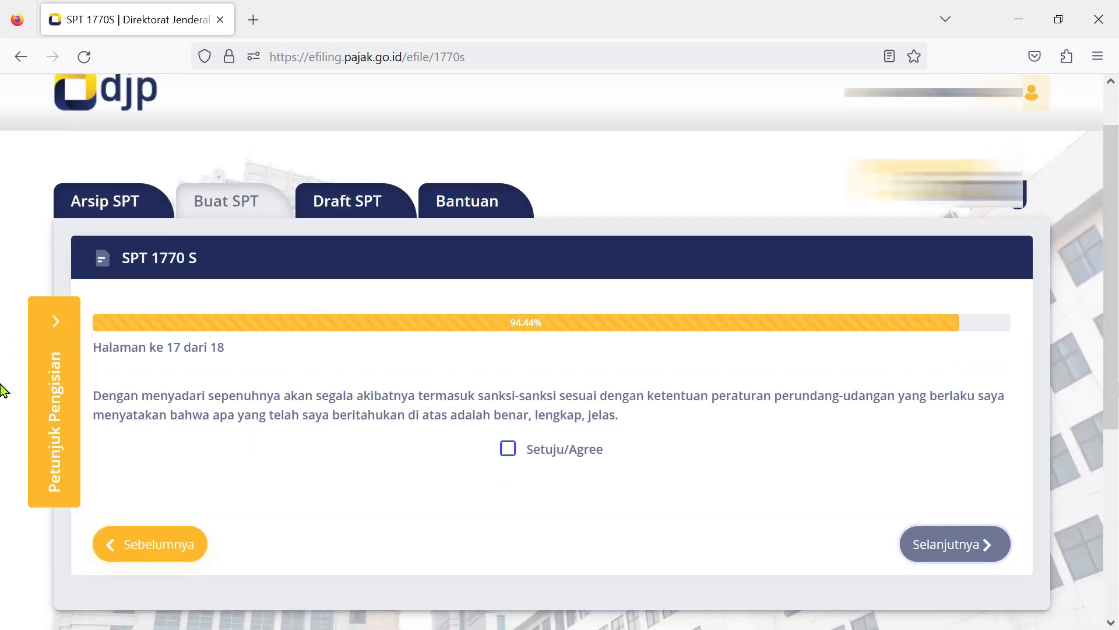
{"action": "left_click", "coordinate": [508, 449]}
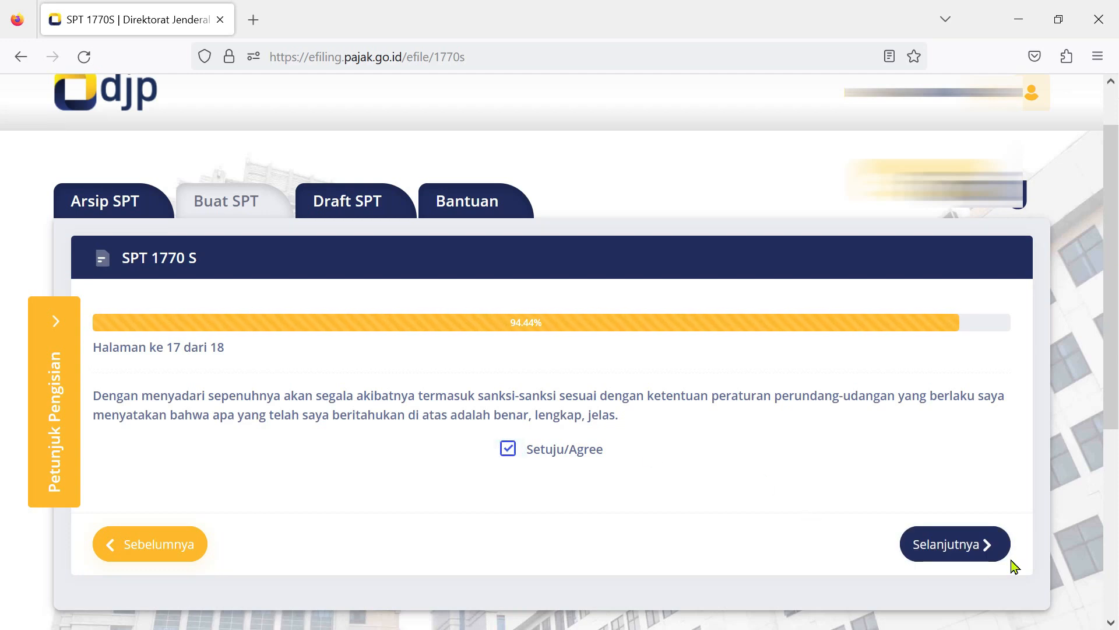
{"action": "left_click", "coordinate": [972, 547]}
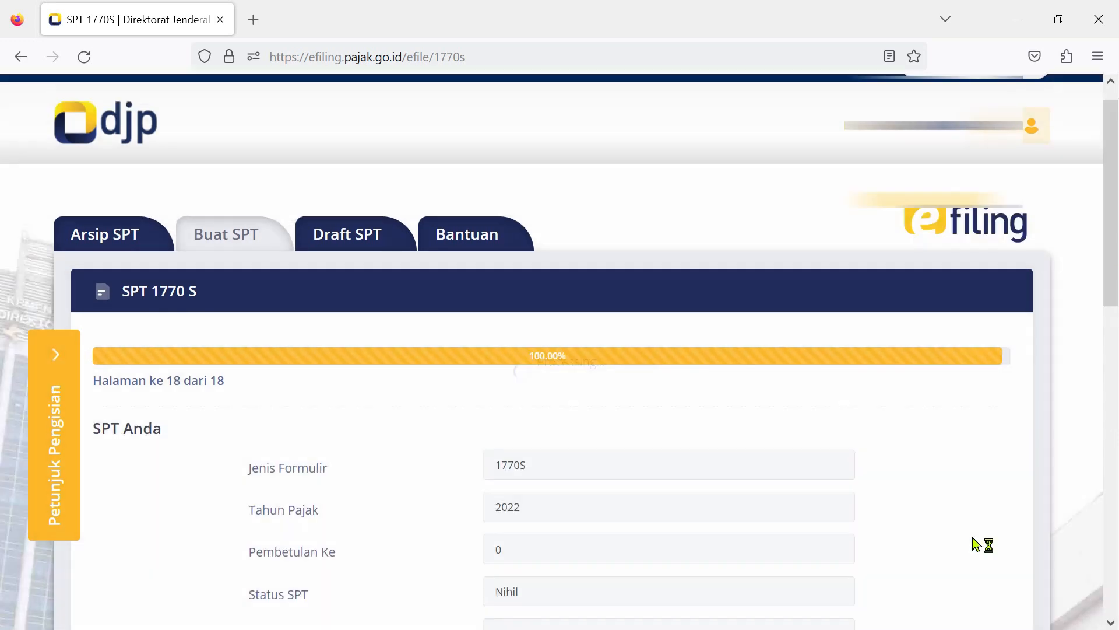
{"action": "left_click_drag", "start_coordinate": [1110, 265], "coordinate": [1109, 370]}
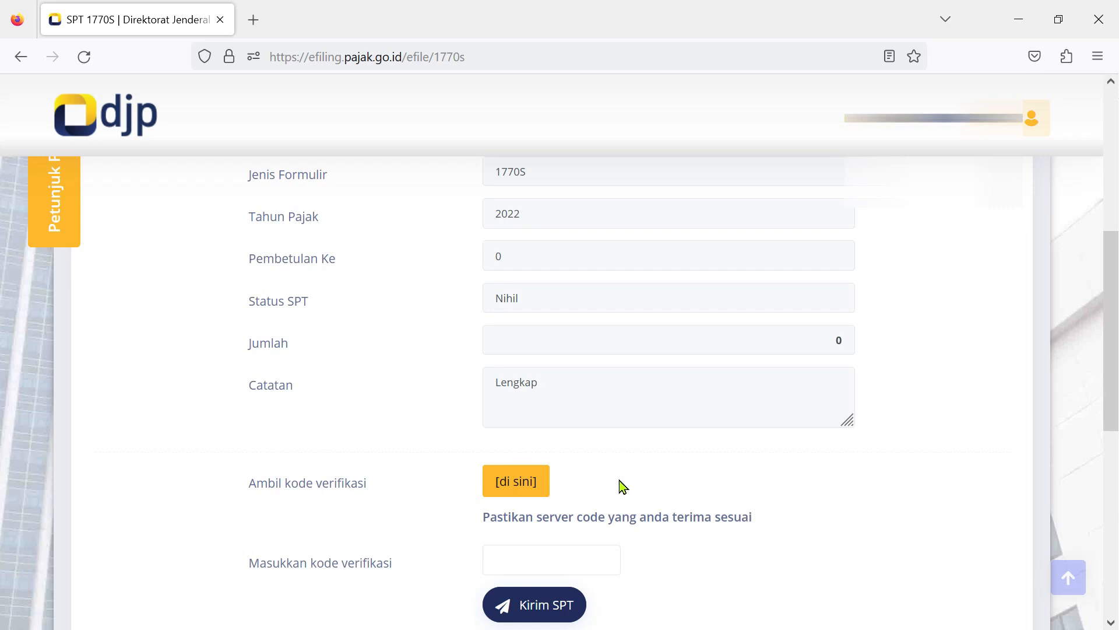
Have the submission verification code sent by Email and dismiss the token-sent confirmation.
{"action": "left_click", "coordinate": [519, 487]}
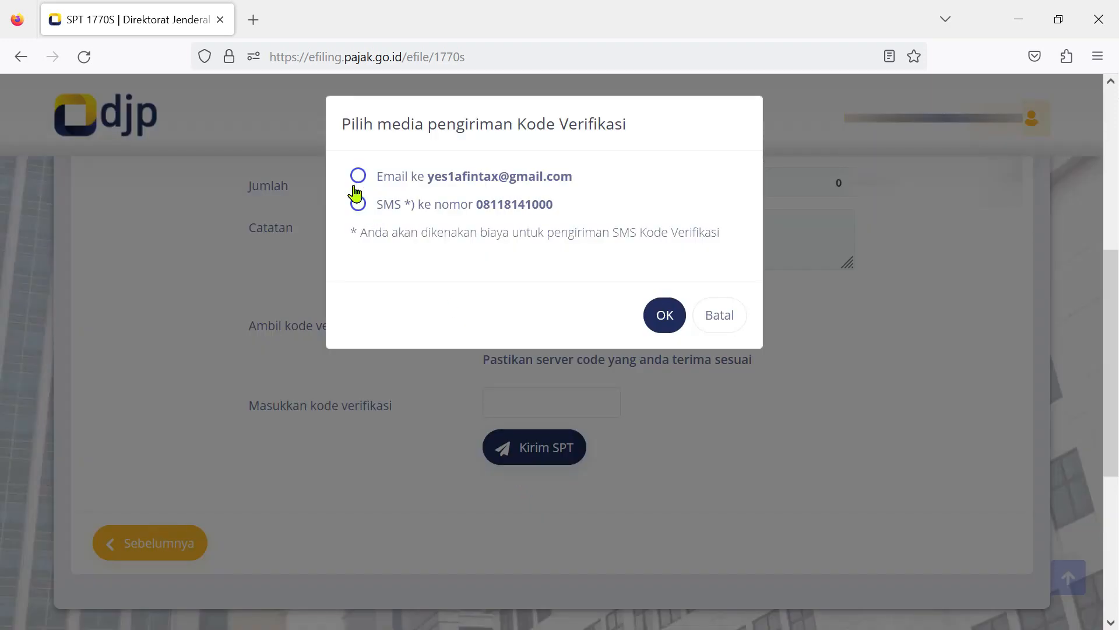
{"action": "left_click", "coordinate": [356, 181]}
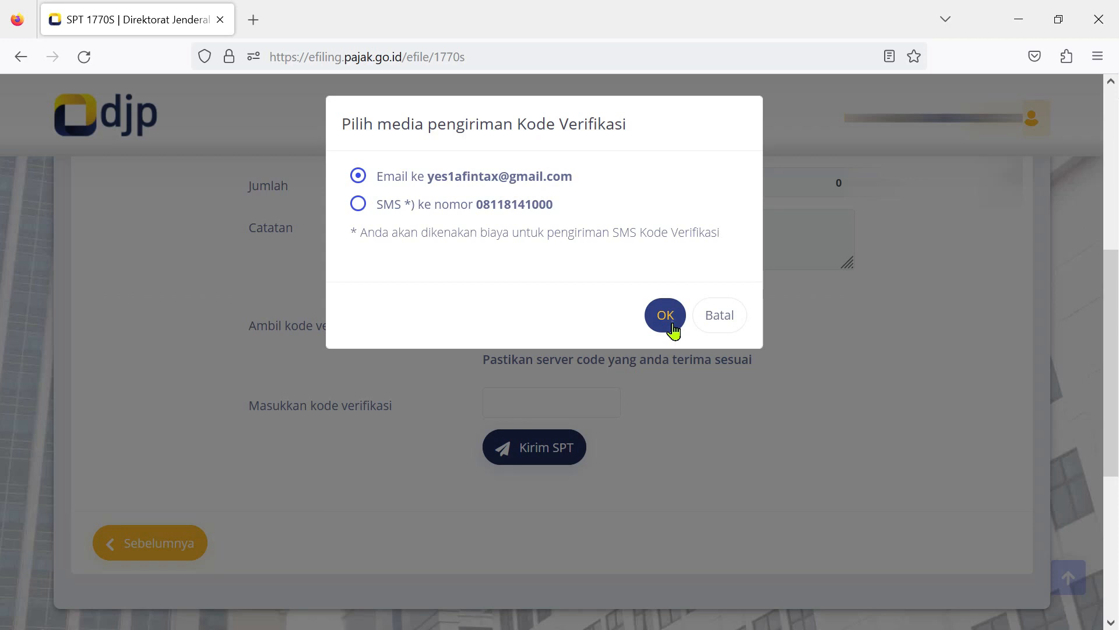
{"action": "left_click", "coordinate": [673, 324]}
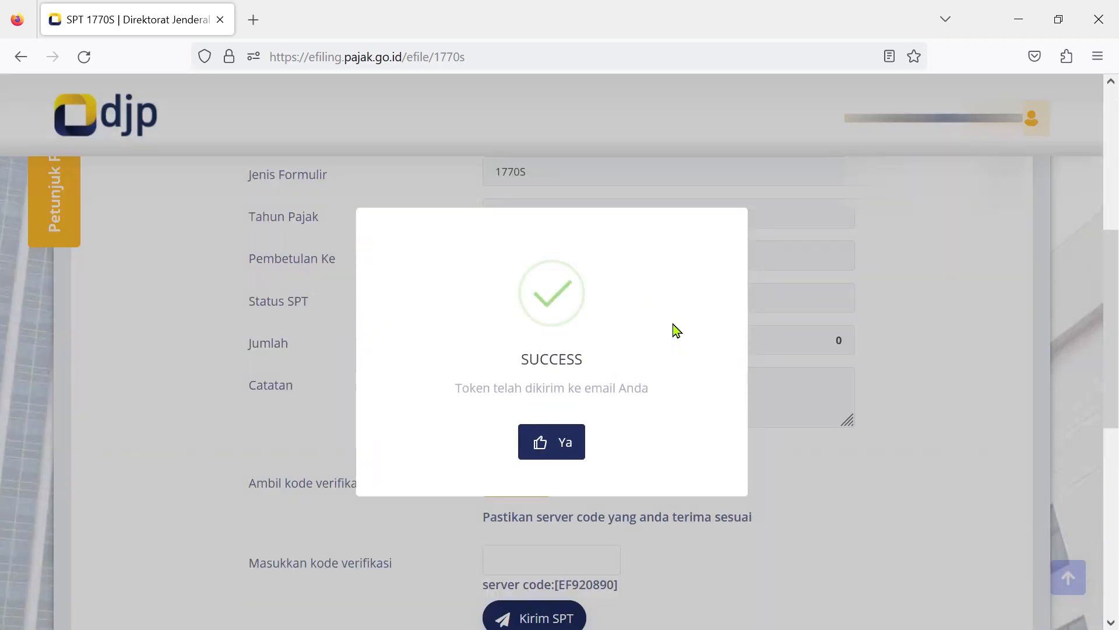
{"action": "left_click", "coordinate": [562, 460]}
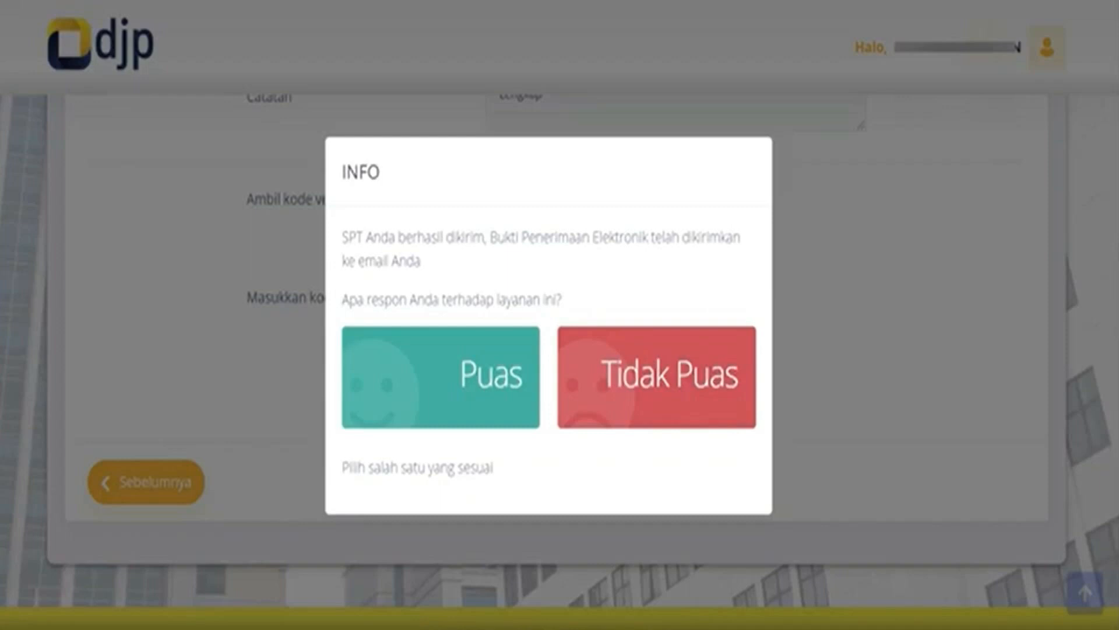
{"action": "key", "text": "super"}
{"action": "left_click", "coordinate": [1058, 392]}
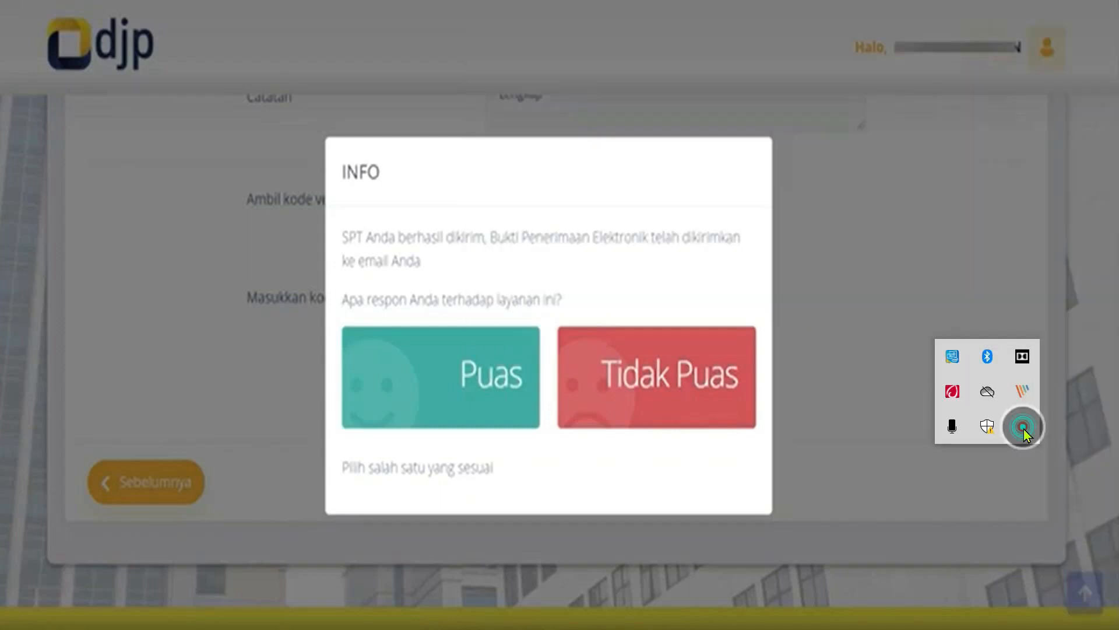
{"action": "right_click", "coordinate": [1023, 427]}
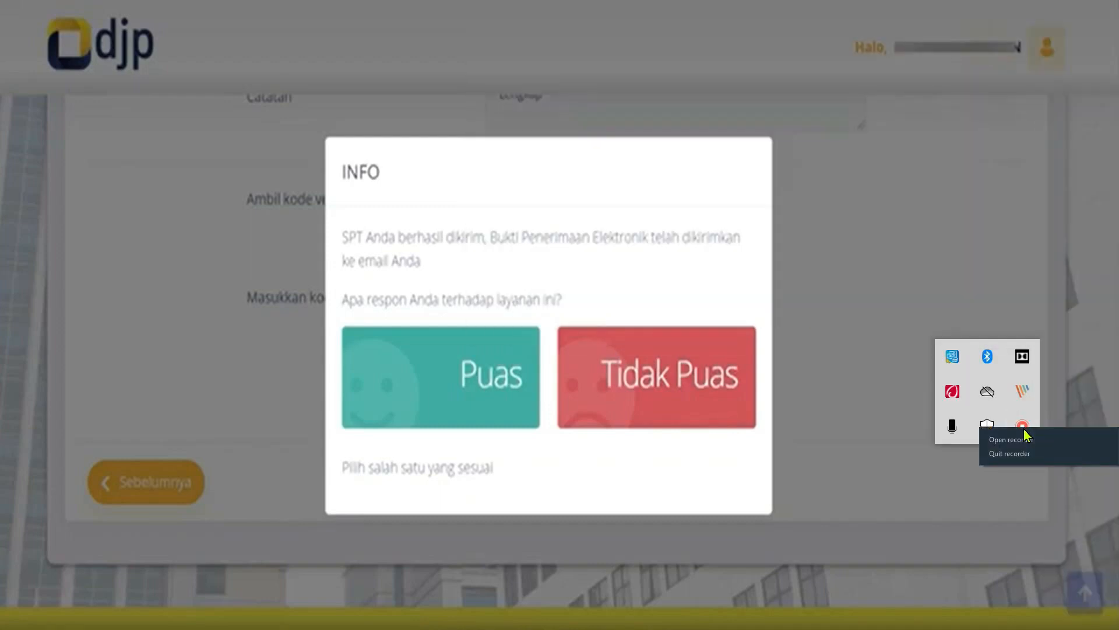
{"action": "left_click", "coordinate": [1025, 434]}
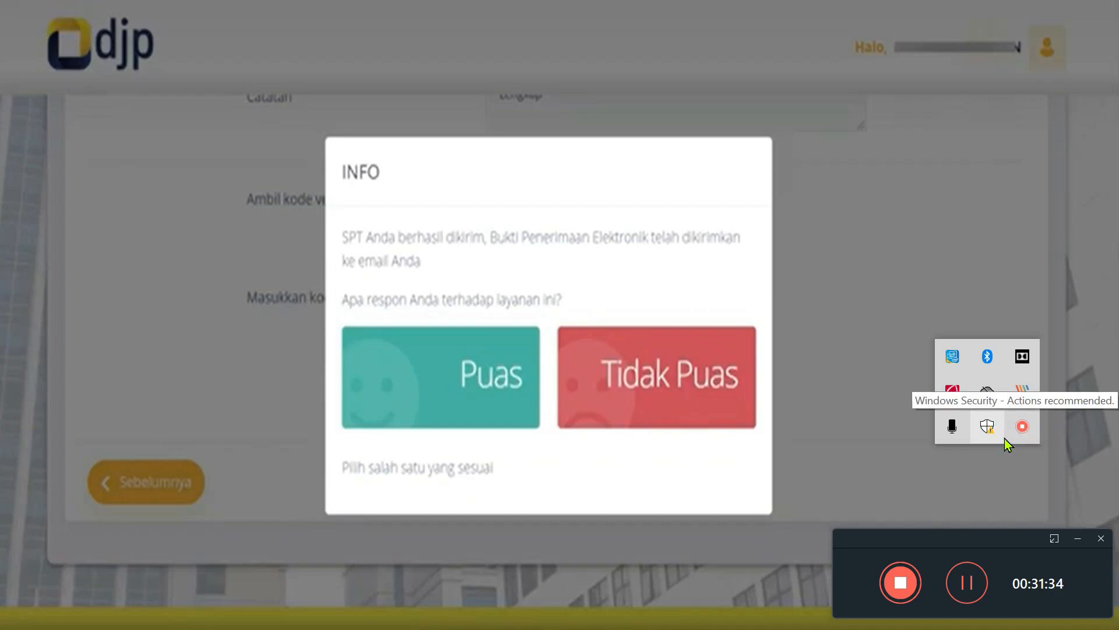